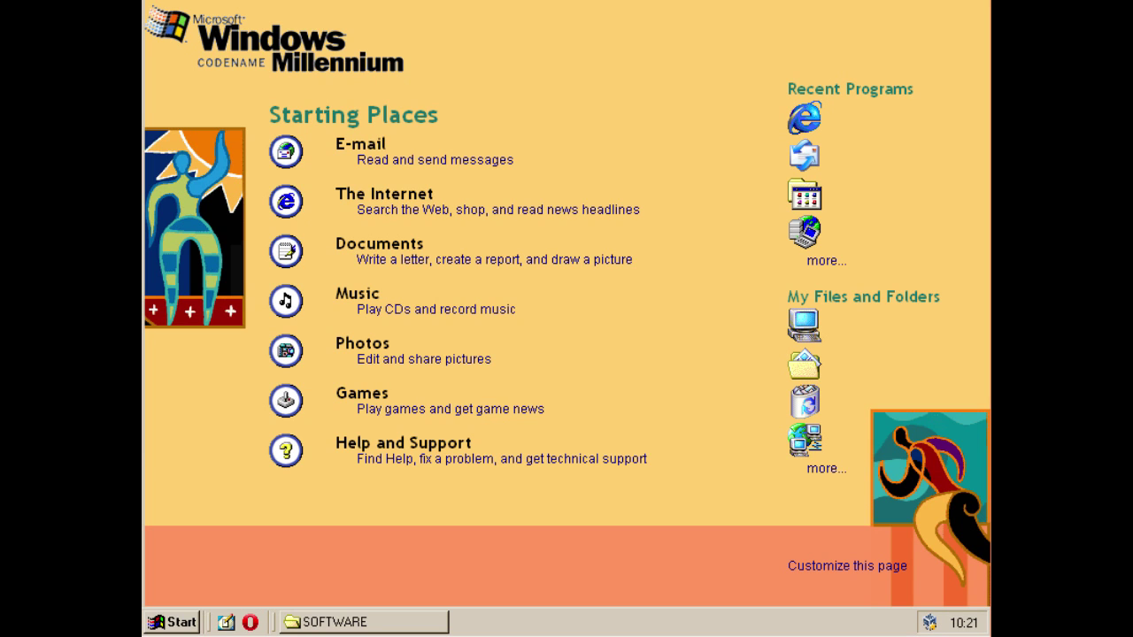
# - Bring up the SOFTWARE folder and look through its full collection of installers and tools
pyautogui.click(364, 622)
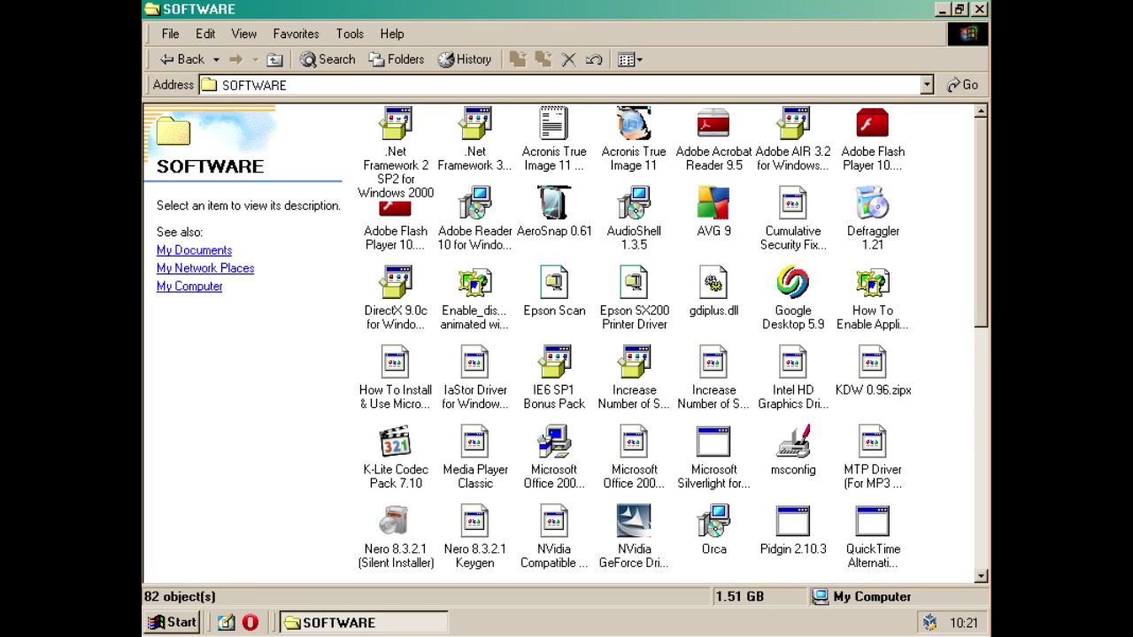
pyautogui.scroll(-7, 634, 343)
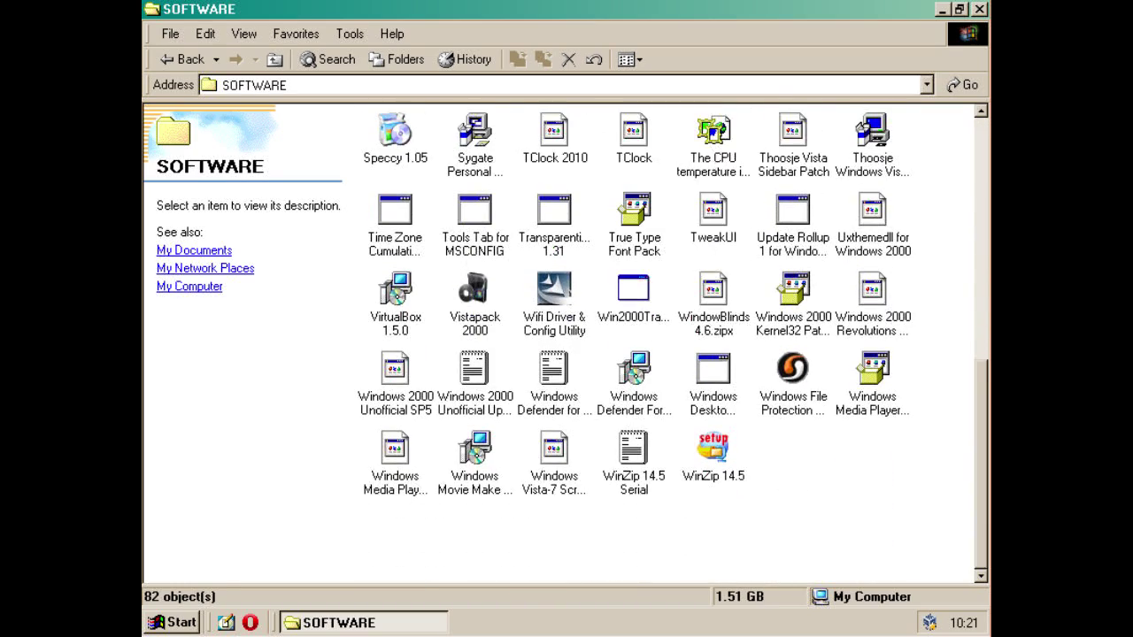
pyautogui.scroll(7, 634, 344)
pyautogui.scroll(1, 673, 344)
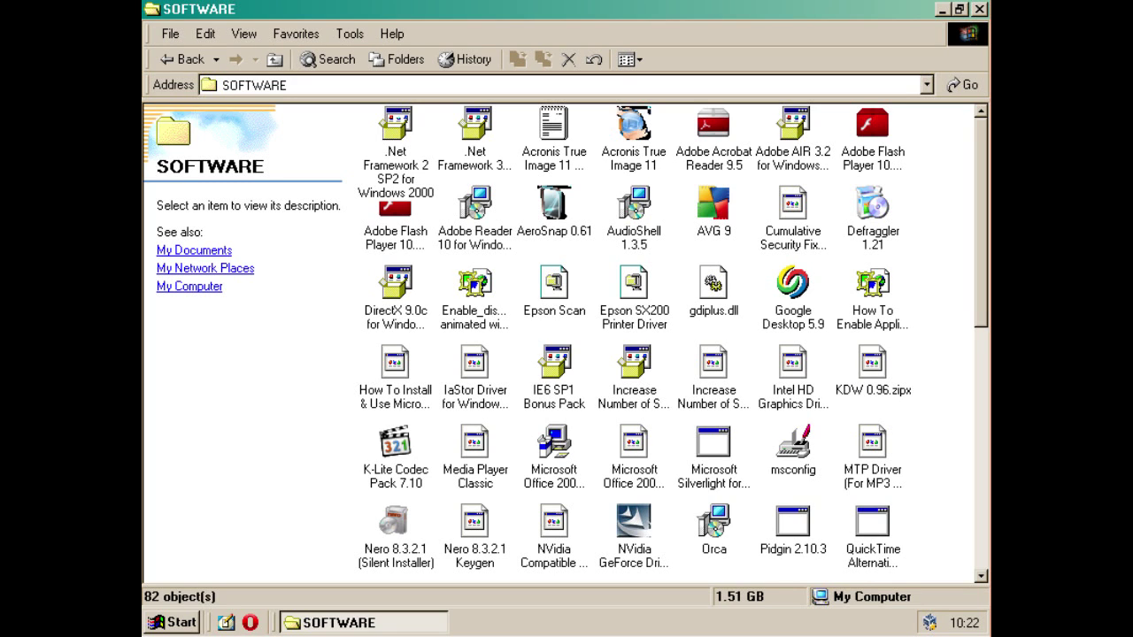
pyautogui.scroll(-10, 673, 344)
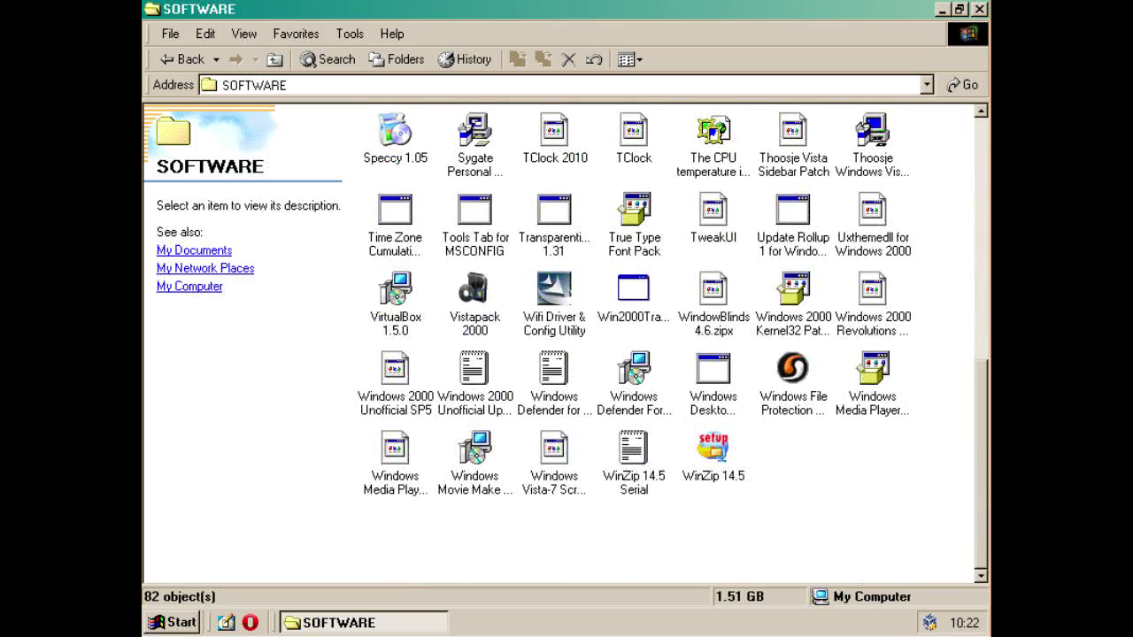
pyautogui.scroll(10, 672, 343)
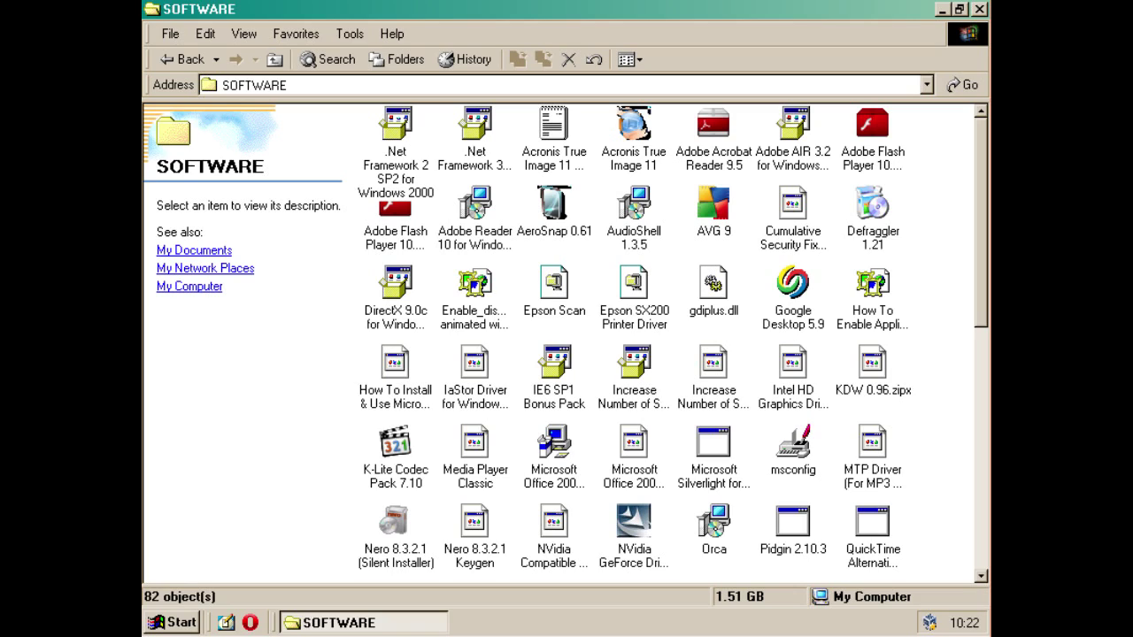
pyautogui.scroll(-6, 637, 341)
pyautogui.scroll(6, 637, 341)
pyautogui.scroll(-7, 656, 346)
pyautogui.scroll(7, 655, 345)
# - Launch the AVG 9 installer and, while it extracts, start the Defraggler 1.21 setup from the SOFTWARE folder
pyautogui.doubleClick(714, 211)
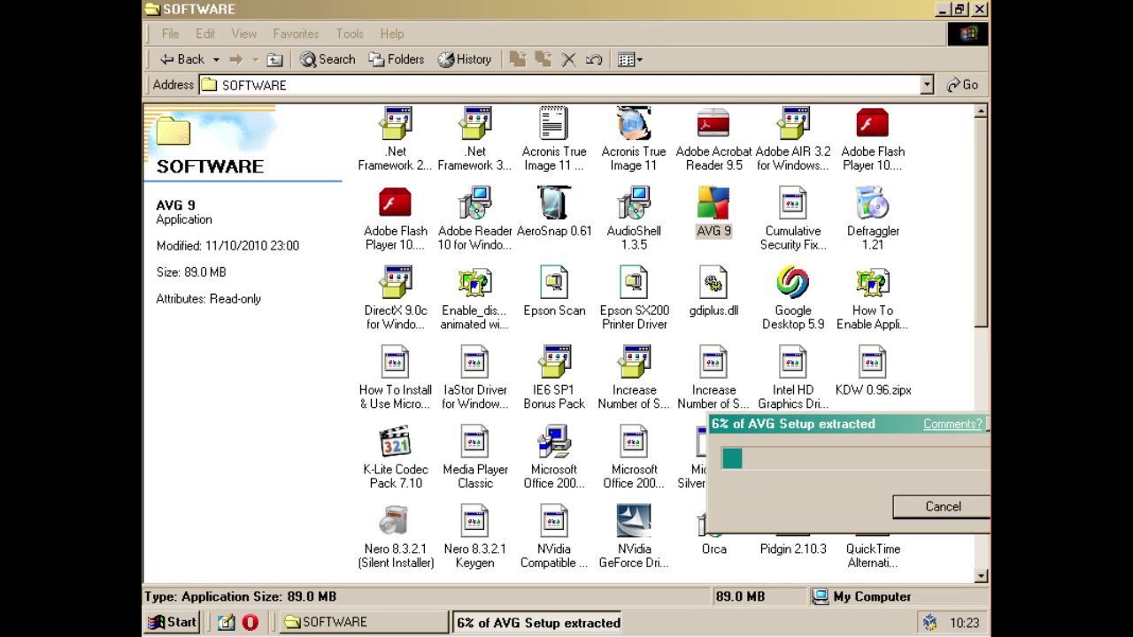
pyautogui.click(939, 292)
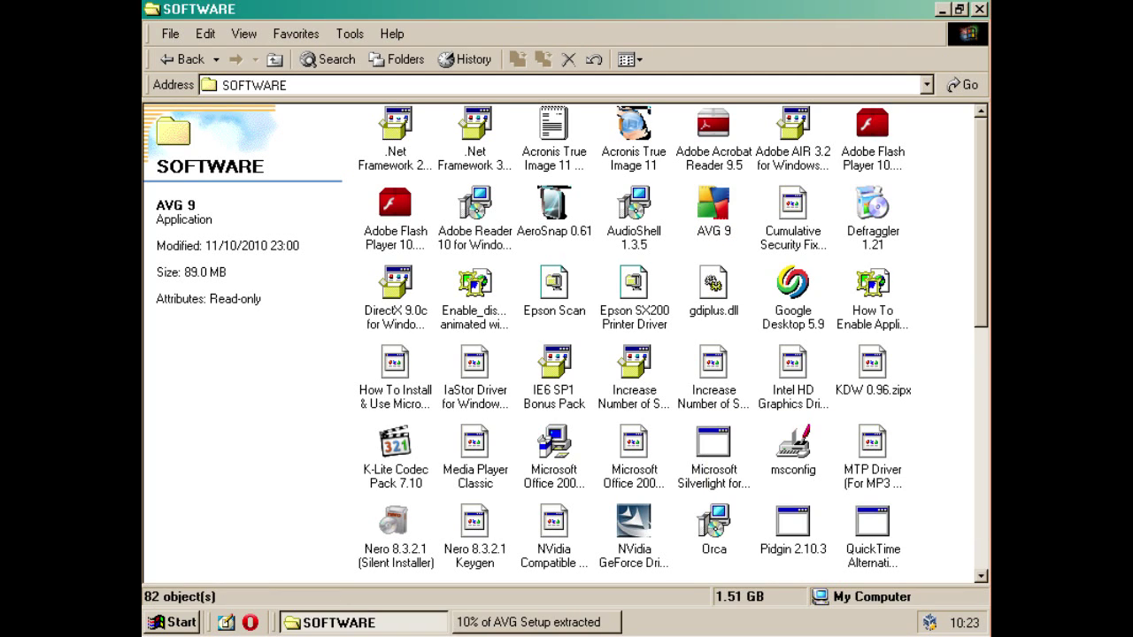
pyautogui.click(873, 213)
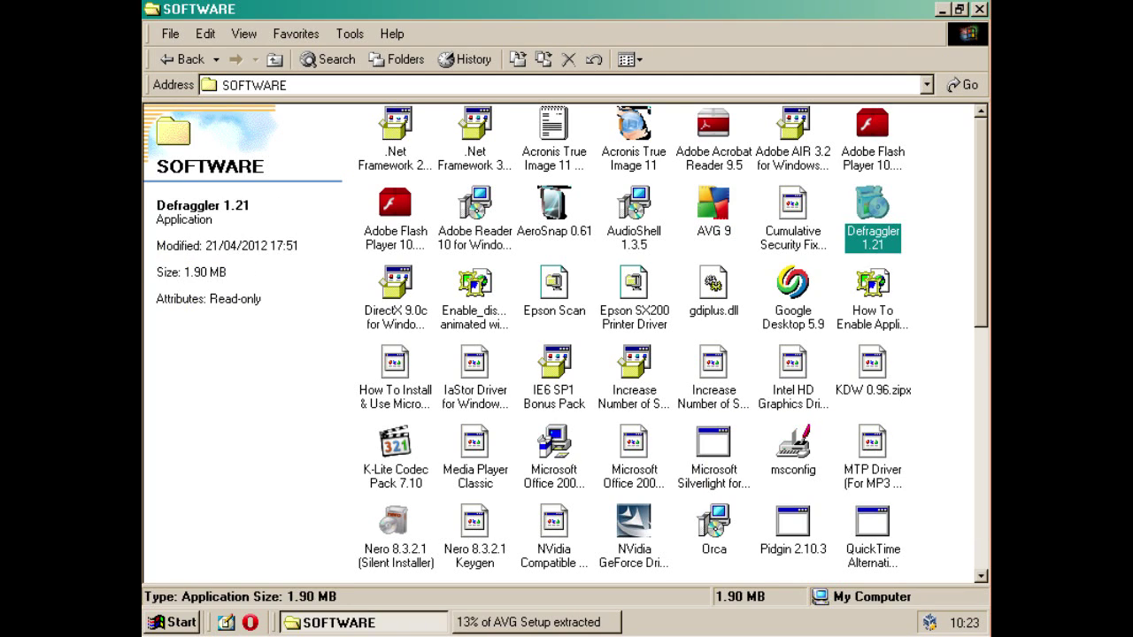
pyautogui.press('Return')
pyautogui.press('Return')
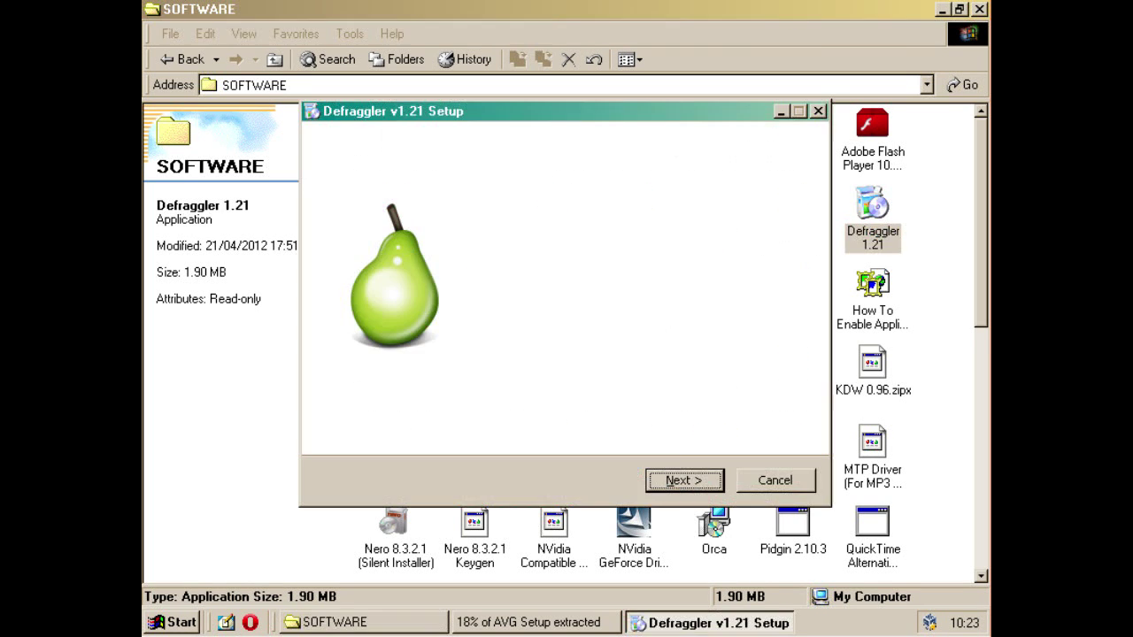
# - Install Defraggler in C:\Program Files\Defraggler with the default shortcut and update options, and run it on finishing
pyautogui.press('Return')
pyautogui.press('Return')
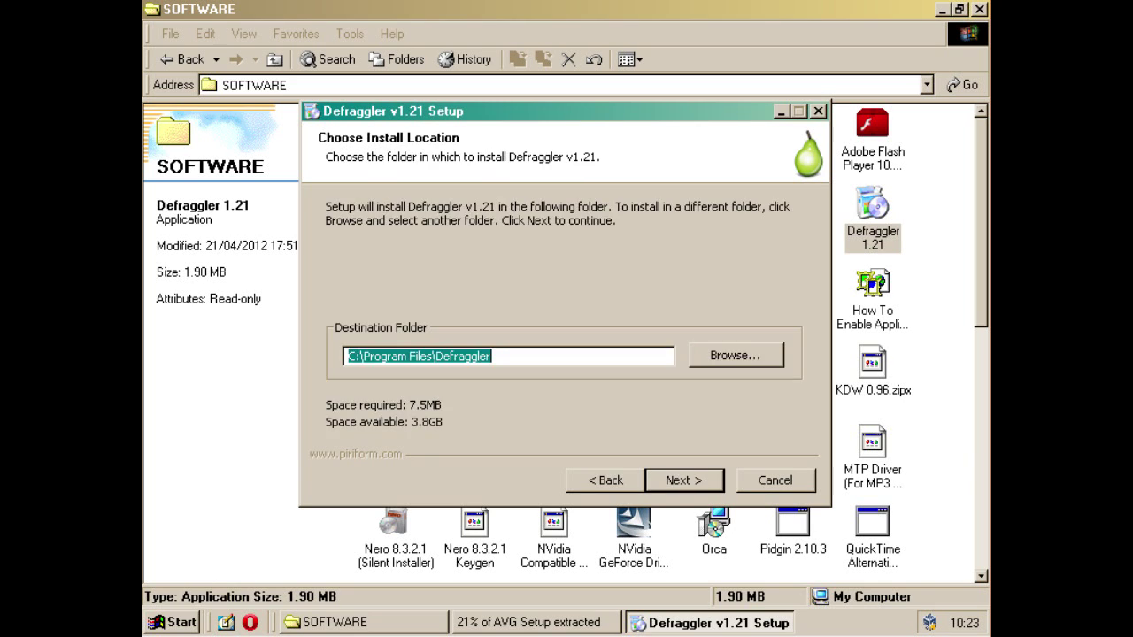
pyautogui.press('Return')
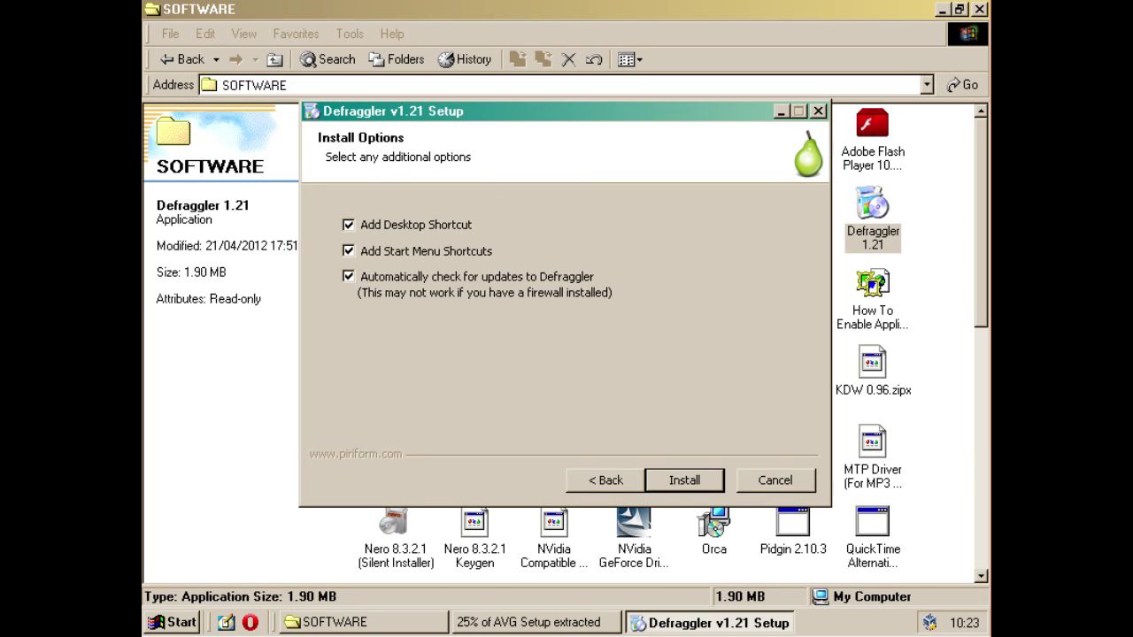
pyautogui.press('Return')
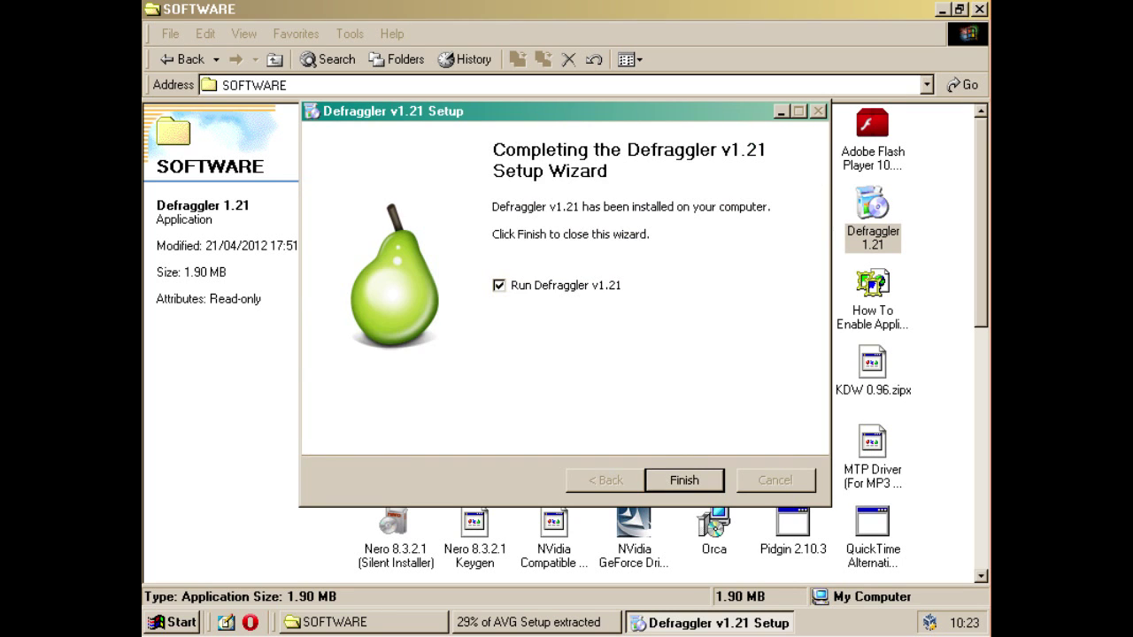
pyautogui.press('Return')
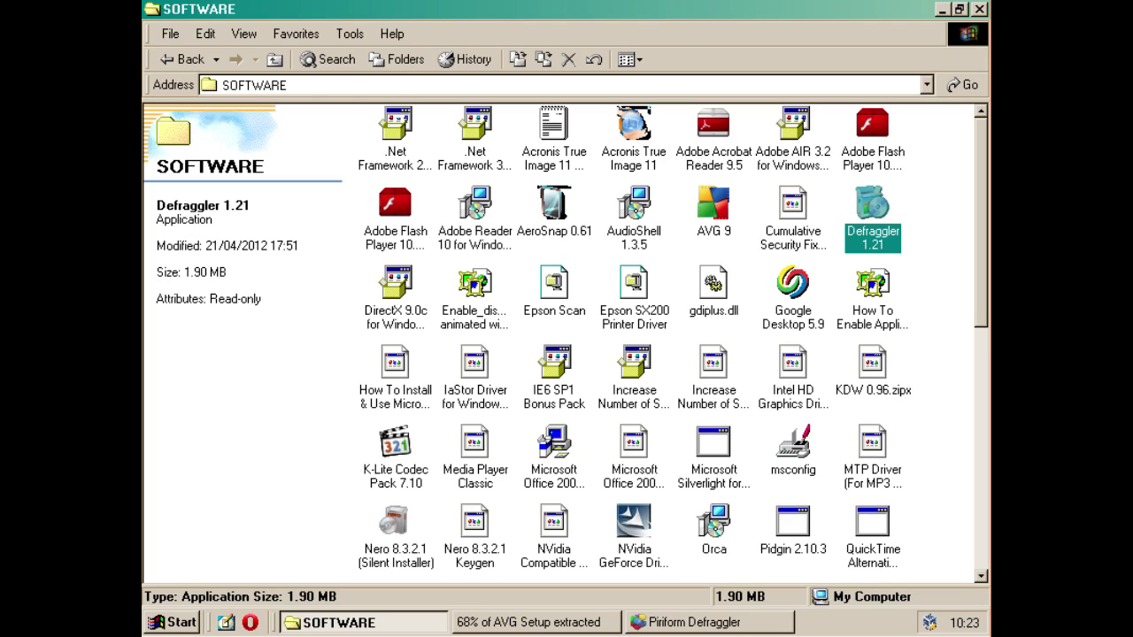
pyautogui.press('n')
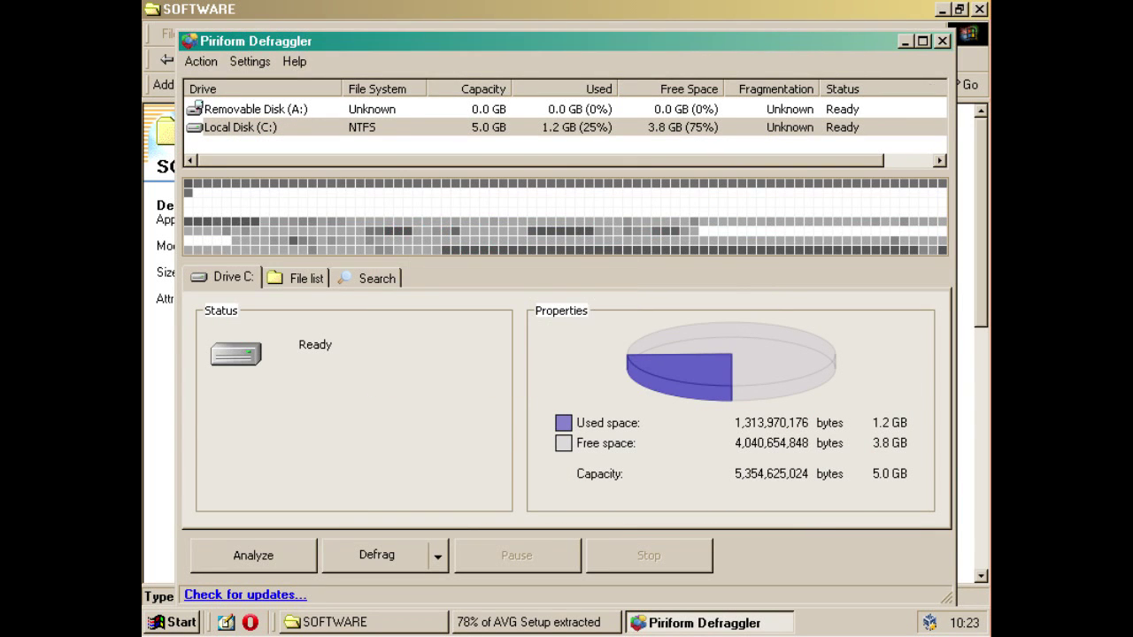
# - Maximize Defraggler and start a Quick Defrag of drive C:, emptying the Recycle Bin beforehand
pyautogui.click(923, 41)
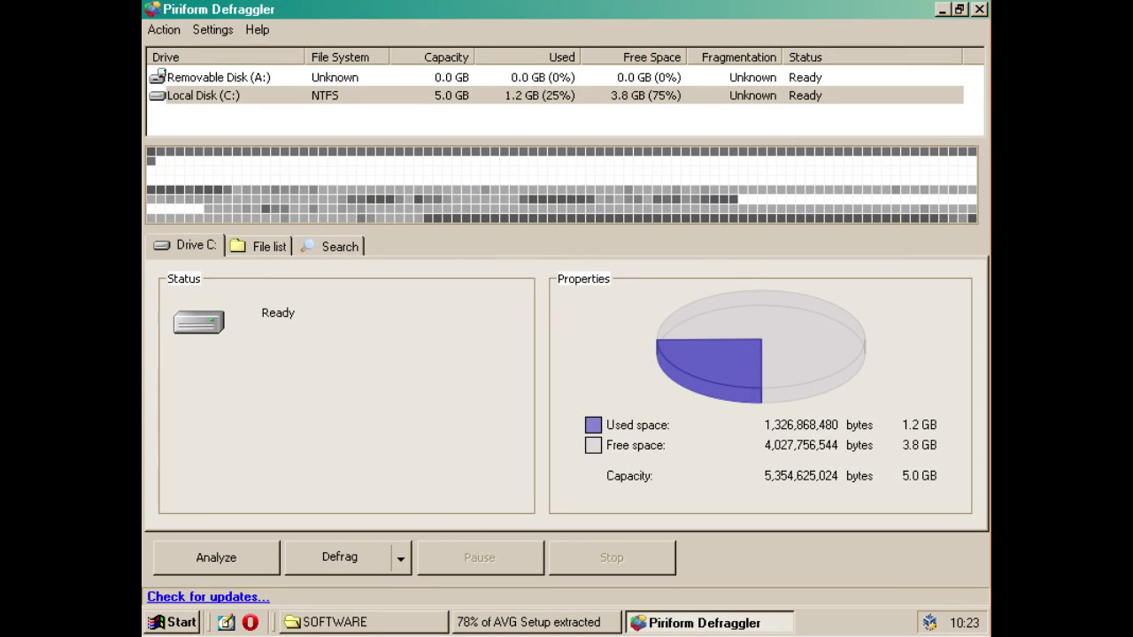
pyautogui.click(401, 558)
pyautogui.click(342, 607)
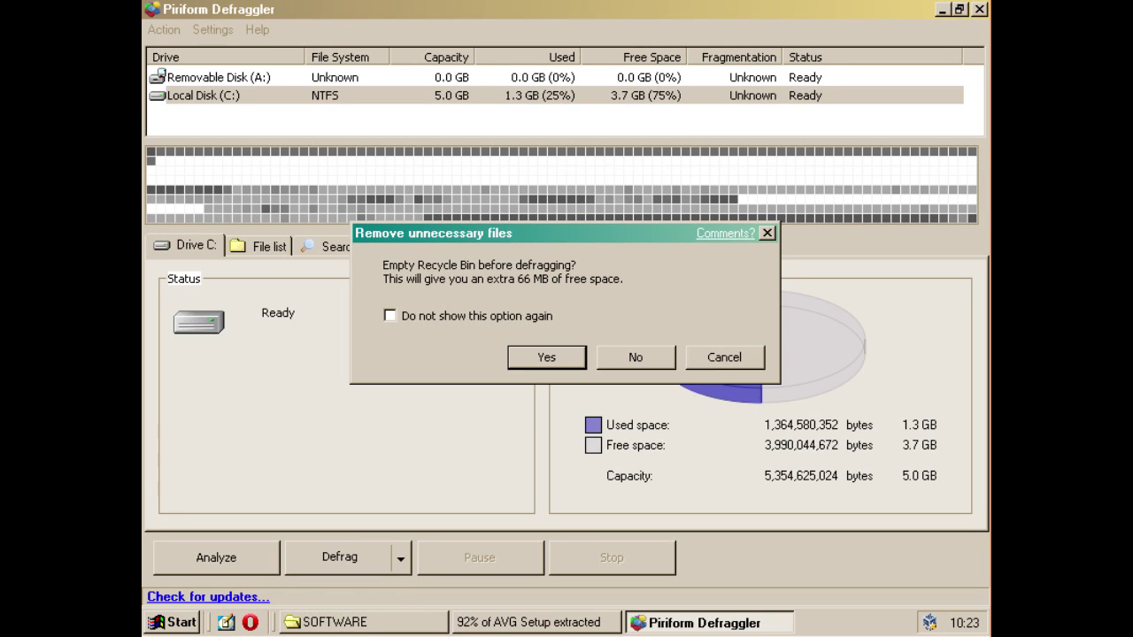
pyautogui.press('Return')
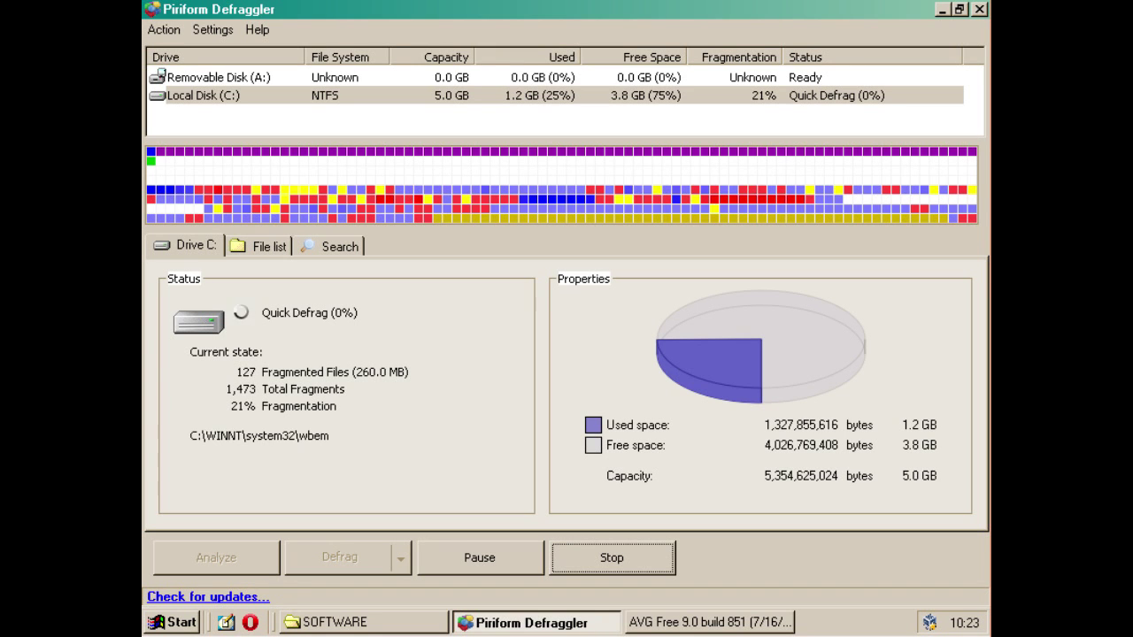
# - Stop the running Quick Defrag of drive C: and close Defraggler
pyautogui.click(942, 10)
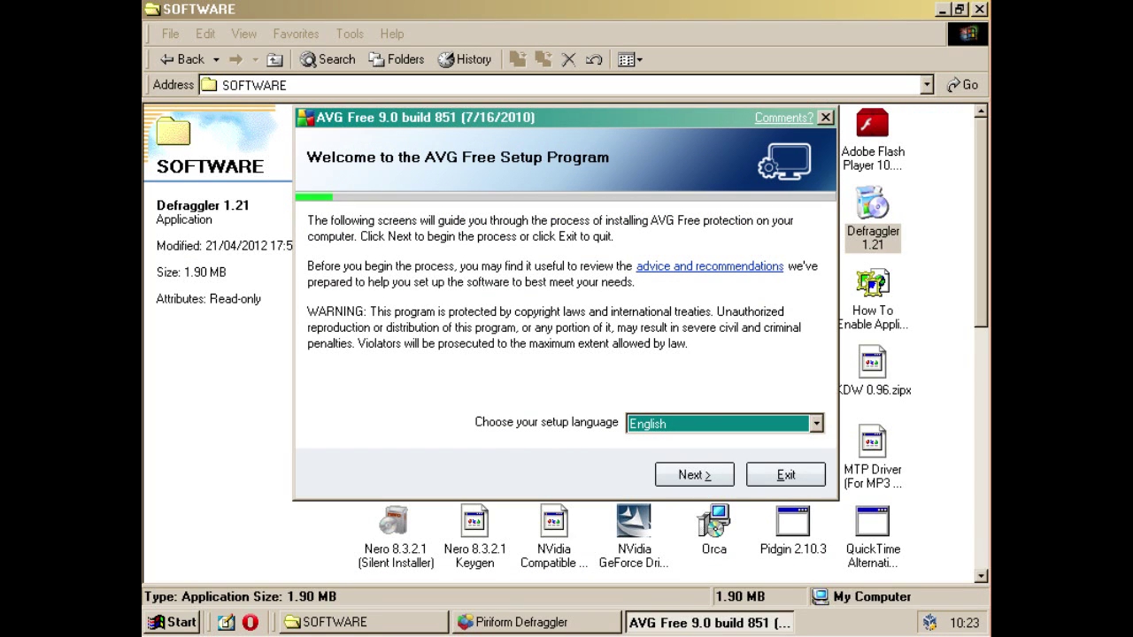
pyautogui.click(537, 622)
pyautogui.click(612, 558)
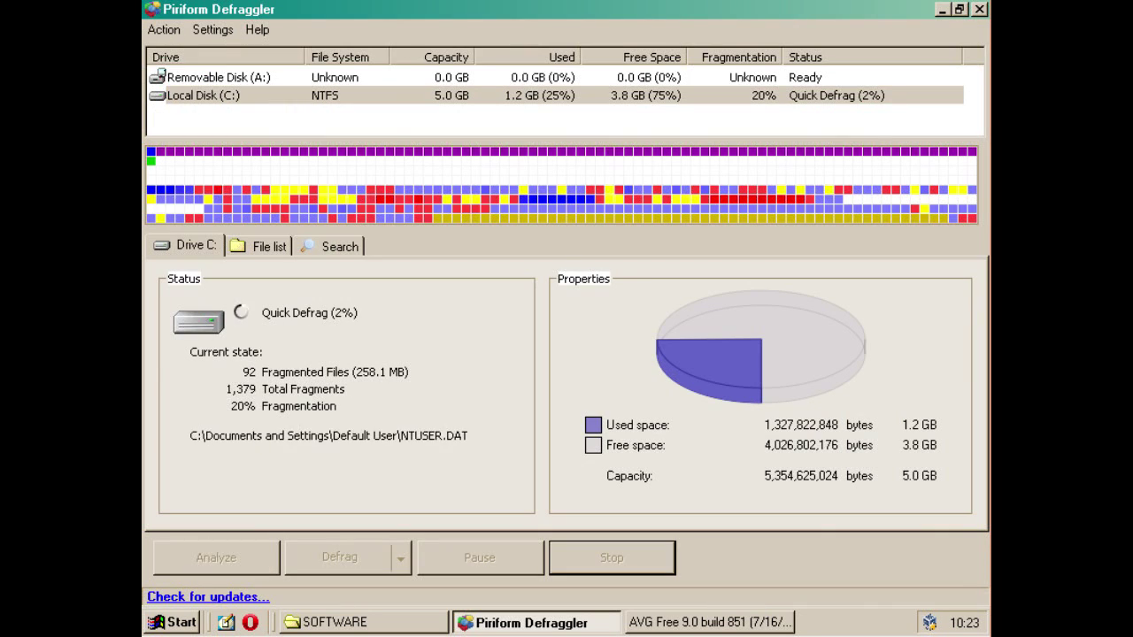
pyautogui.click(980, 10)
# - Try to install AVG Free 9.0 despite the outdated package, accepting the license agreement, and exit its setup
pyautogui.click(695, 476)
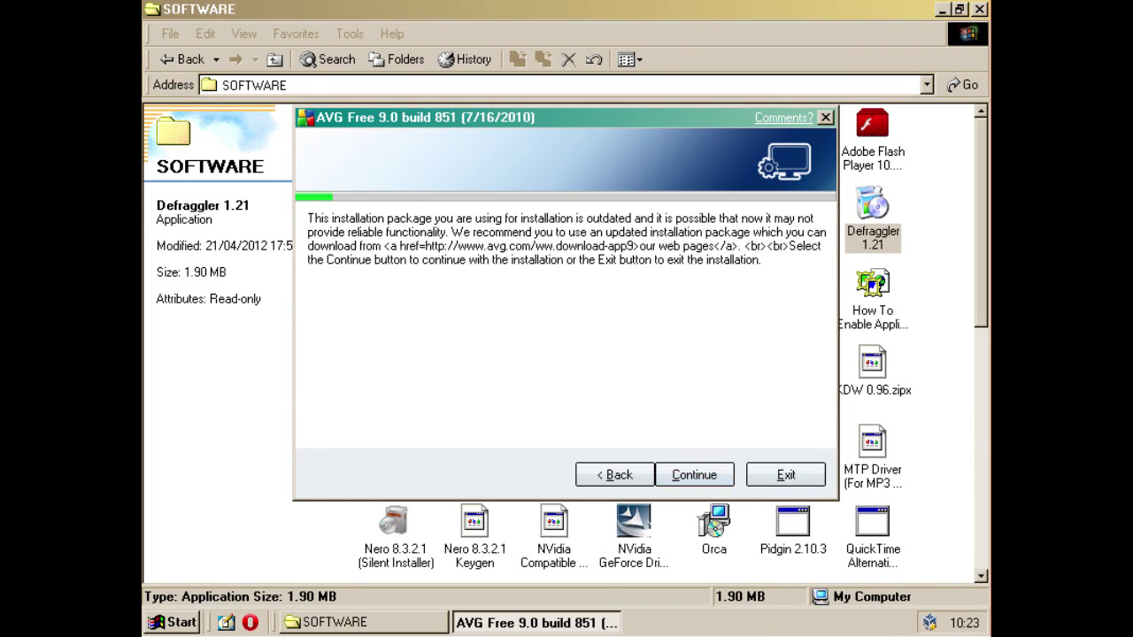
pyautogui.click(695, 475)
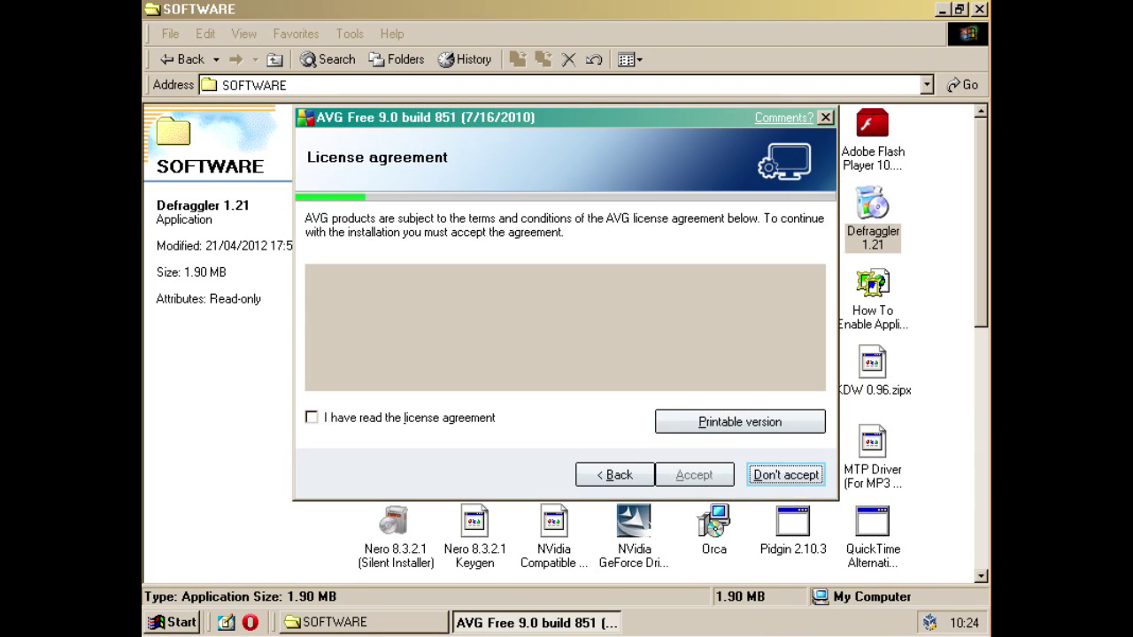
pyautogui.click(311, 417)
pyautogui.hotkey('alt', 'a')
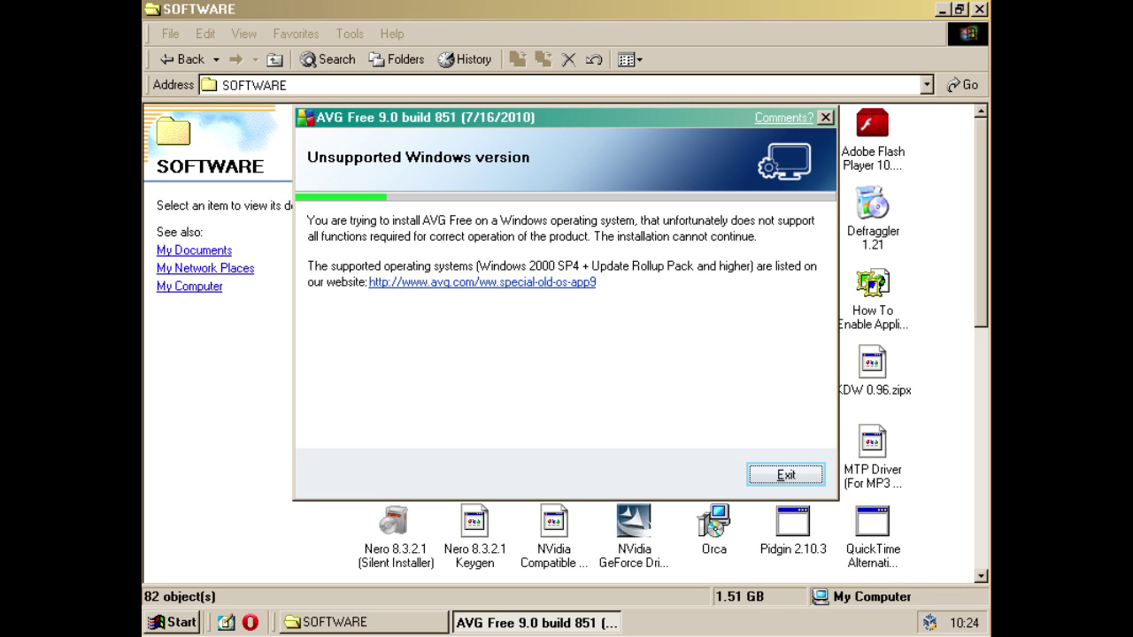
pyautogui.press('Return')
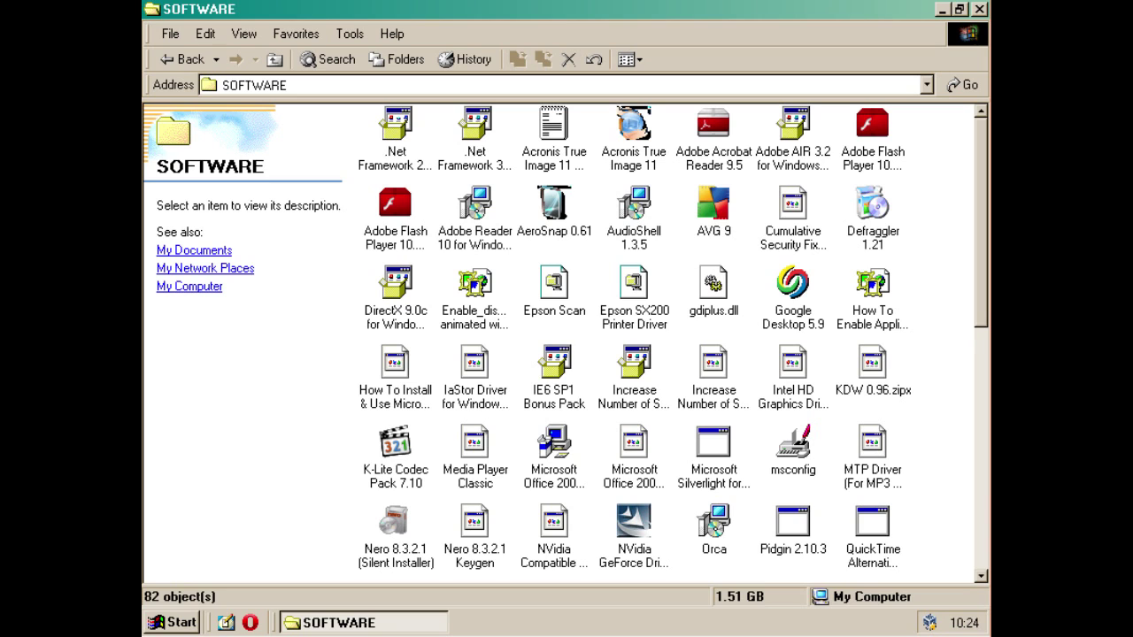
# - Try to install Adobe Acrobat Reader 9.5 from the SOFTWARE folder
pyautogui.doubleClick(714, 133)
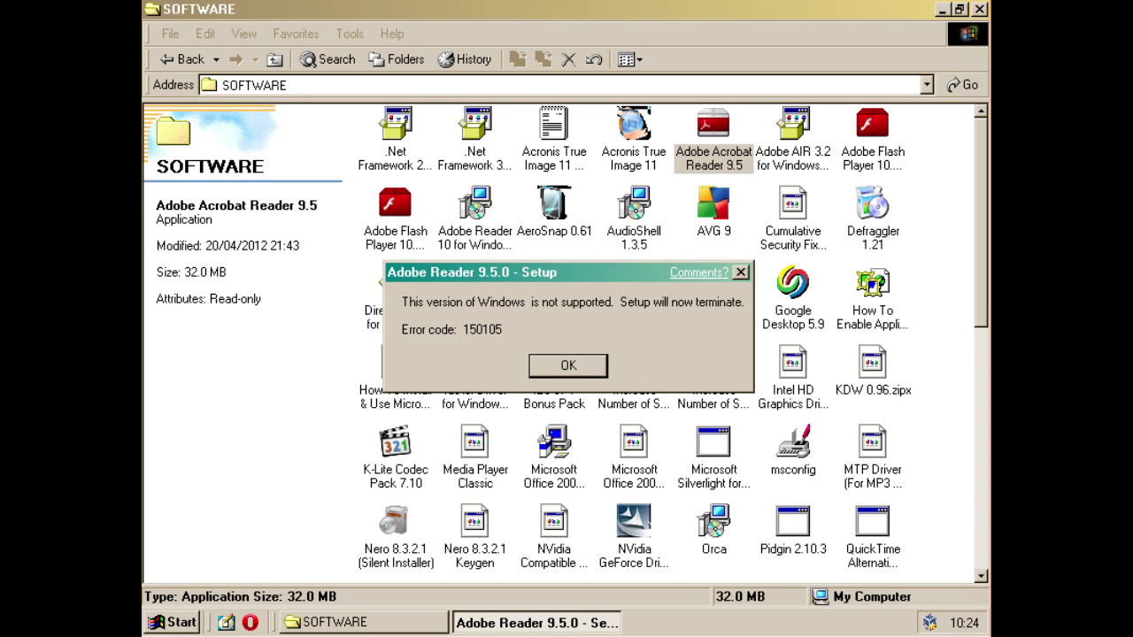
pyautogui.press('Return')
# - Install Adobe Flash Player 10.1 (IE), agreeing to its license terms
pyautogui.click(873, 133)
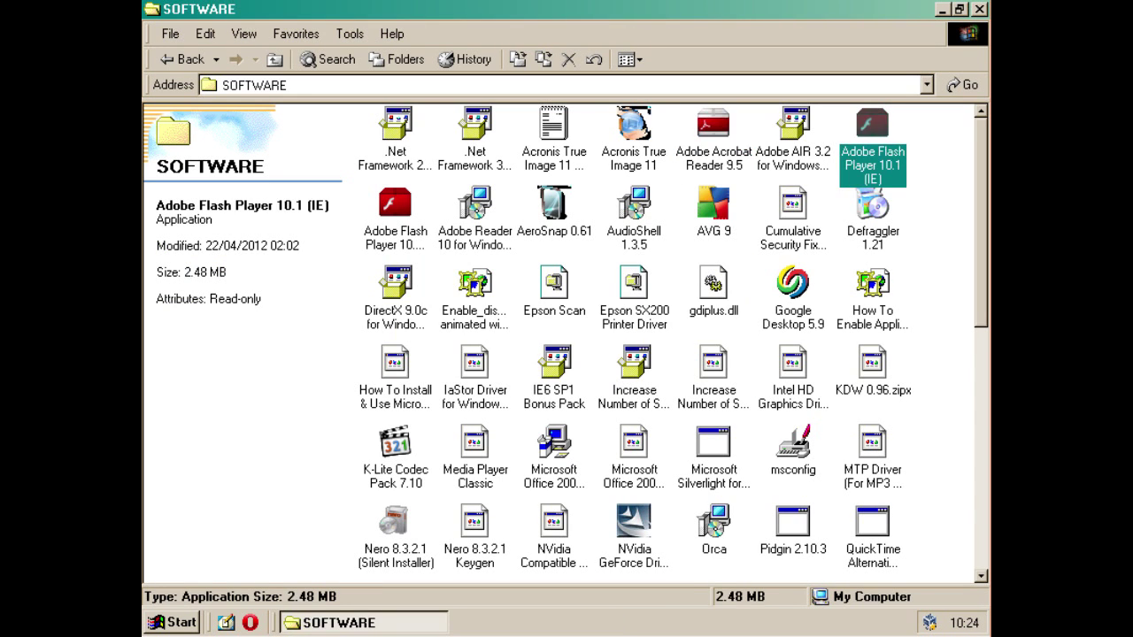
pyautogui.press('Return')
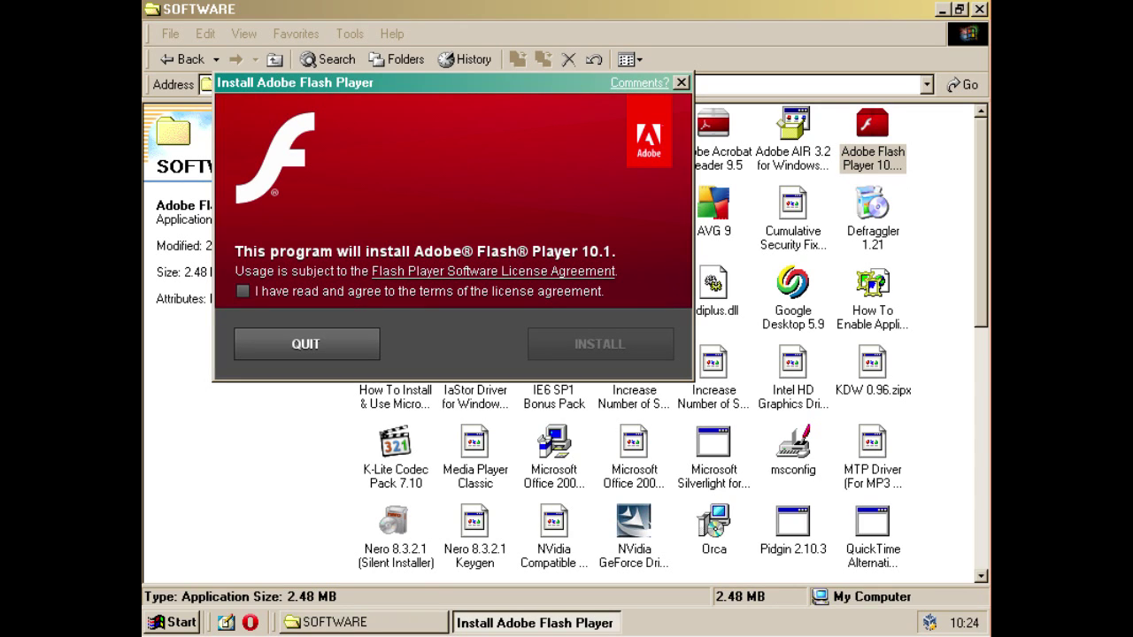
pyautogui.click(244, 292)
pyautogui.click(600, 344)
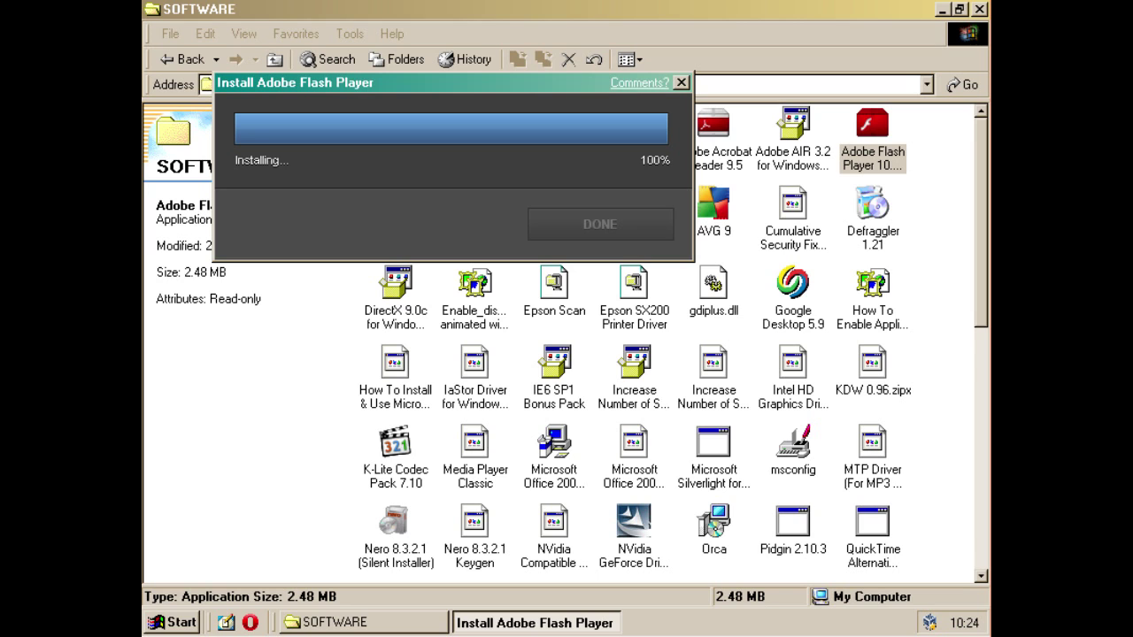
pyautogui.click(600, 225)
# - Install Adobe Flash Player 10.1 (Non-IE), agreeing to its license terms
pyautogui.doubleClick(395, 205)
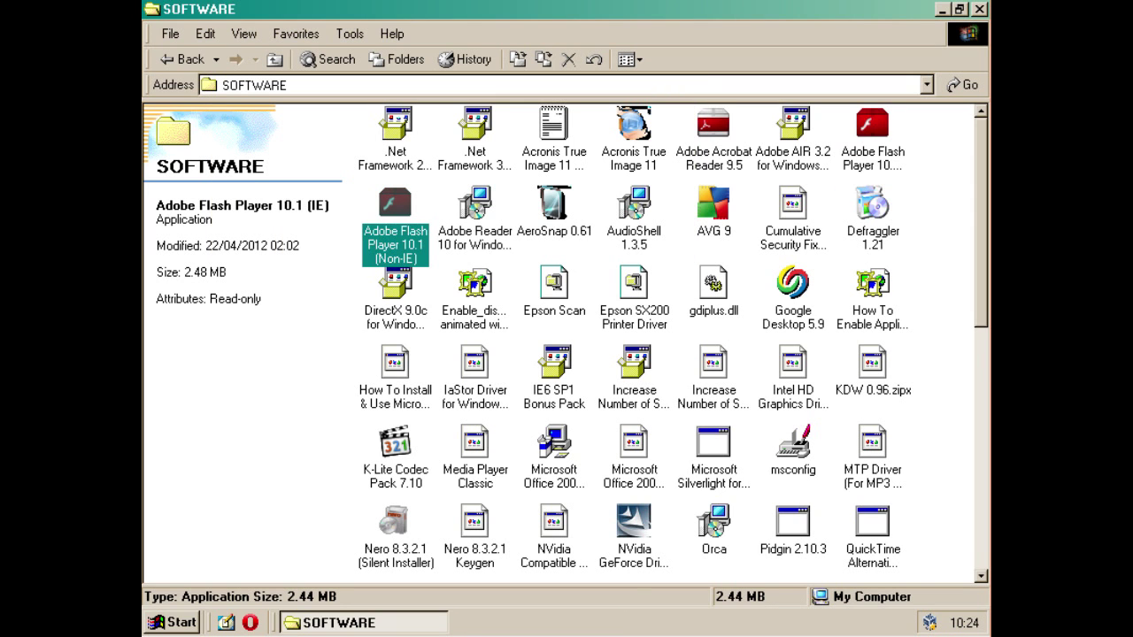
pyautogui.click(266, 314)
pyautogui.click(623, 367)
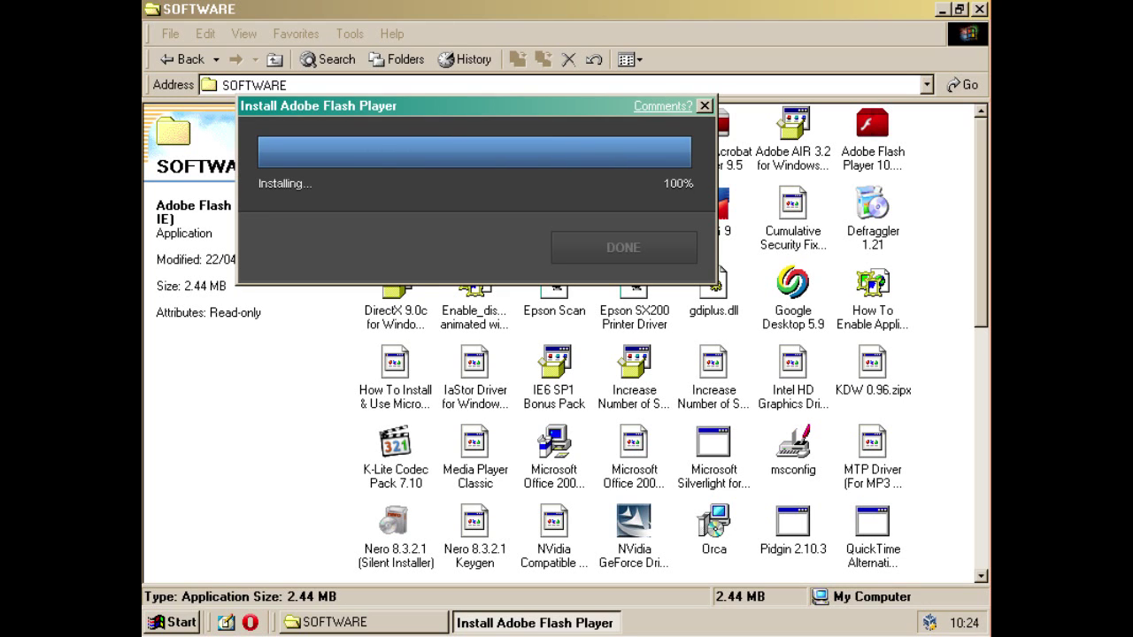
pyautogui.click(624, 247)
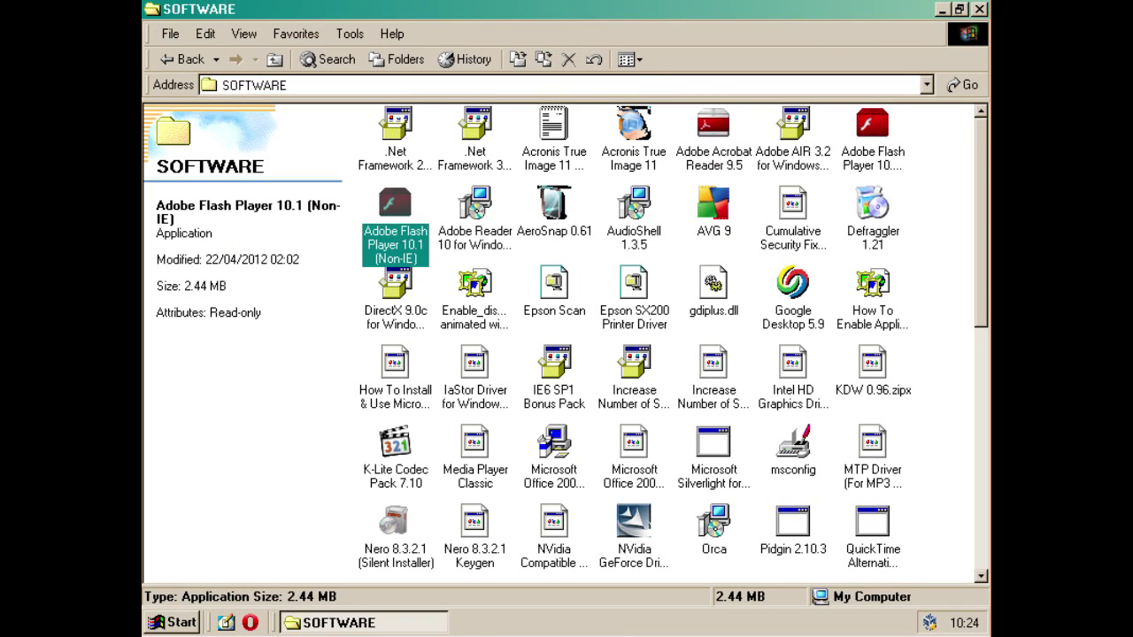
# - Open Internet Explorer and check its version information in the About dialog
pyautogui.click(172, 623)
pyautogui.moveTo(239, 346)
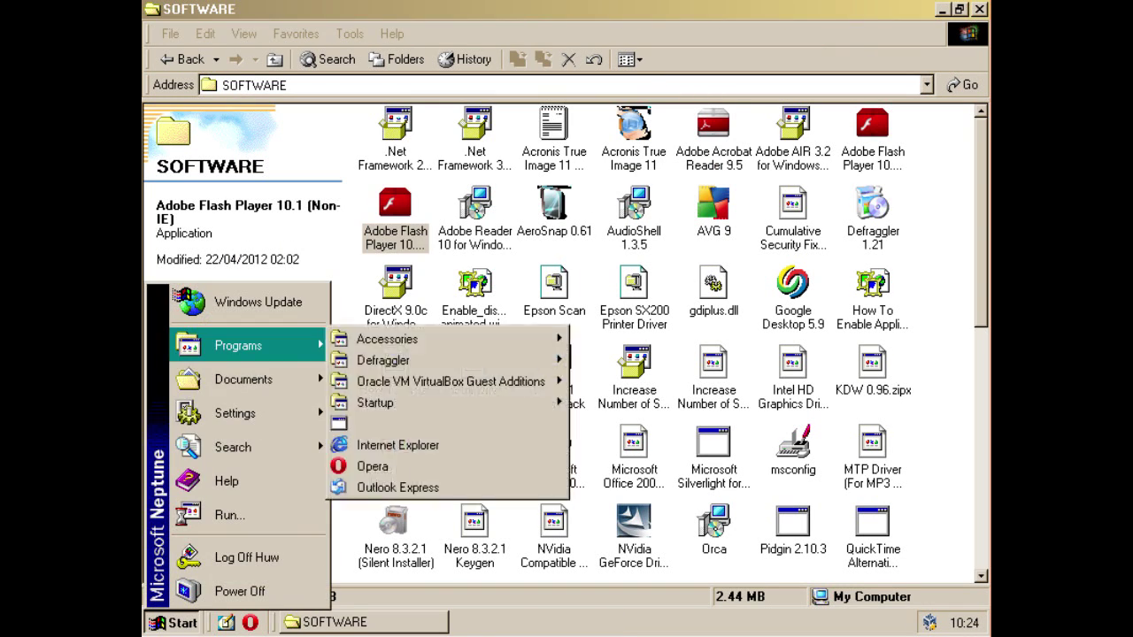
pyautogui.click(398, 444)
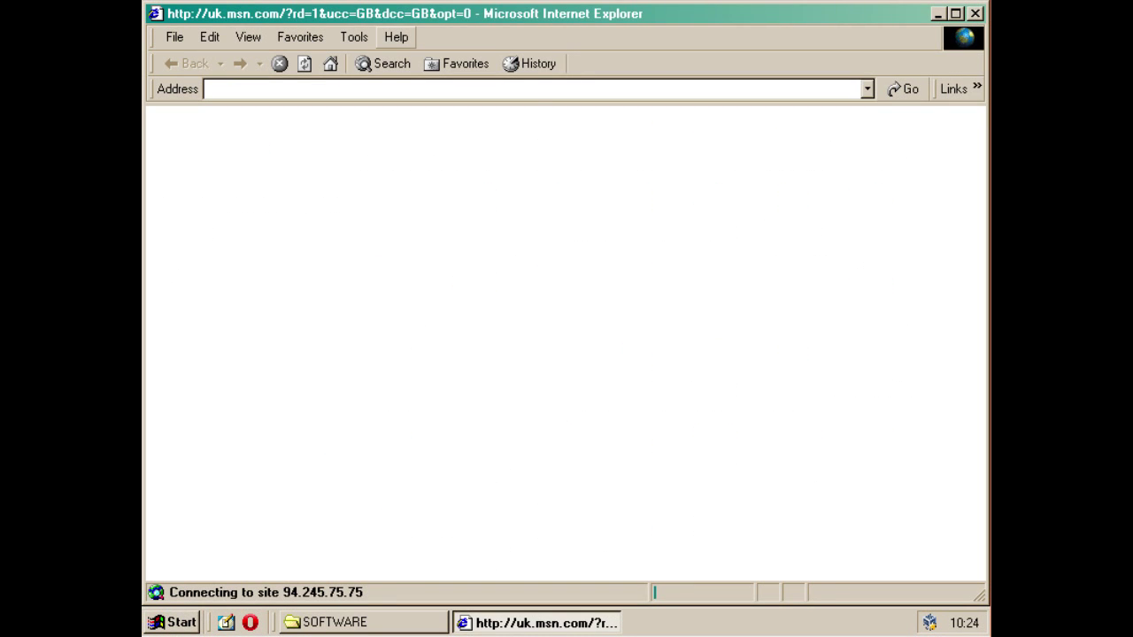
pyautogui.click(396, 37)
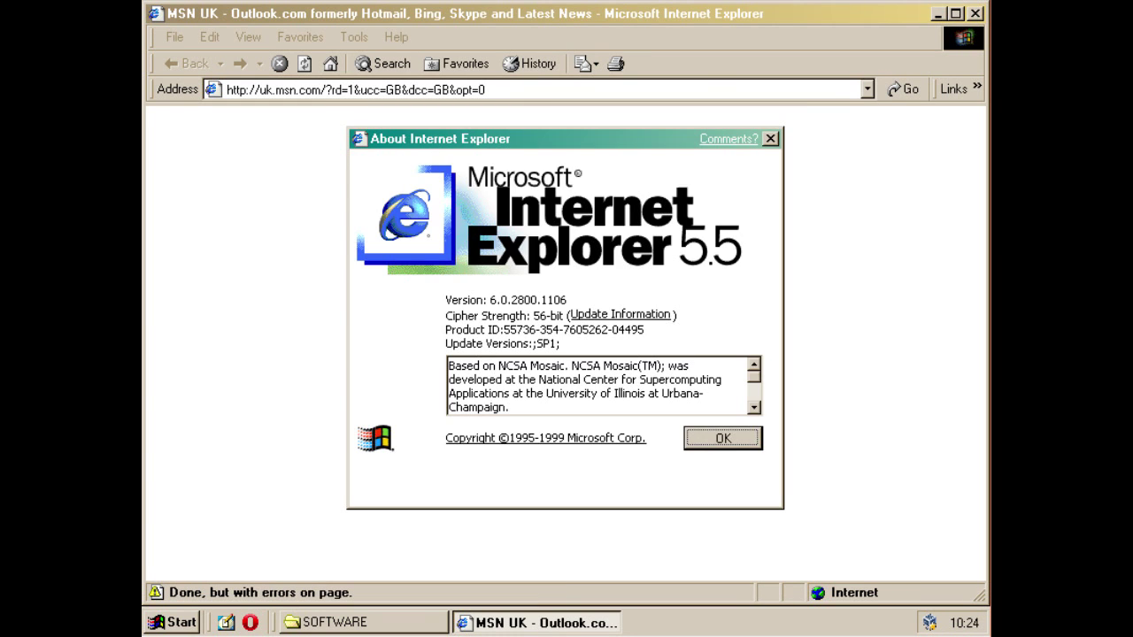
pyautogui.click(724, 438)
# - Maximize the Internet Explorer window and go to the YouTube website
pyautogui.click(956, 13)
pyautogui.click(354, 87)
pyautogui.write('y')
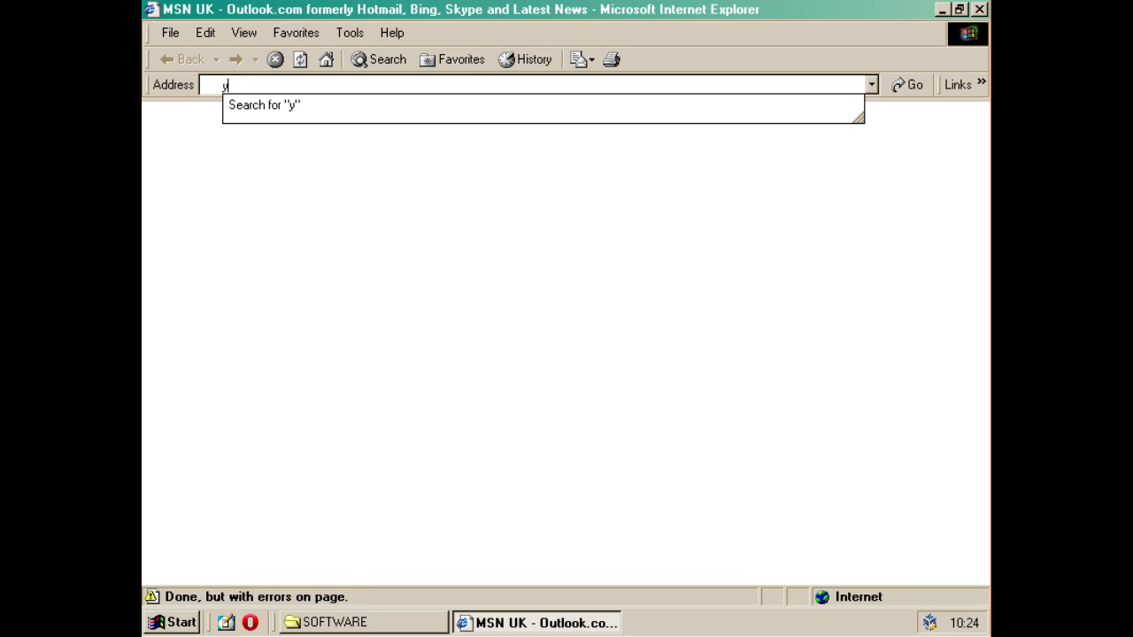
pyautogui.write('outube.')
pyautogui.press('Return')
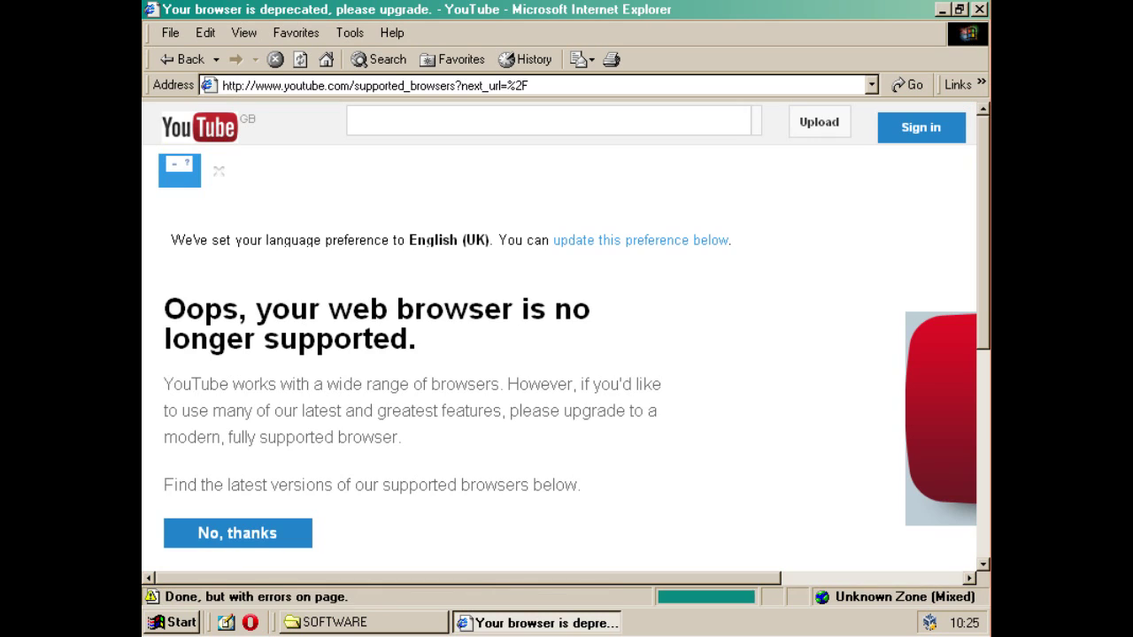
# - Dismiss YouTube's unsupported-browser notice and open the Arctic Monkeys "Why'd You Only Call Me When You're High? (Acoustic)" video from the home page
pyautogui.scroll(-3, 567, 336)
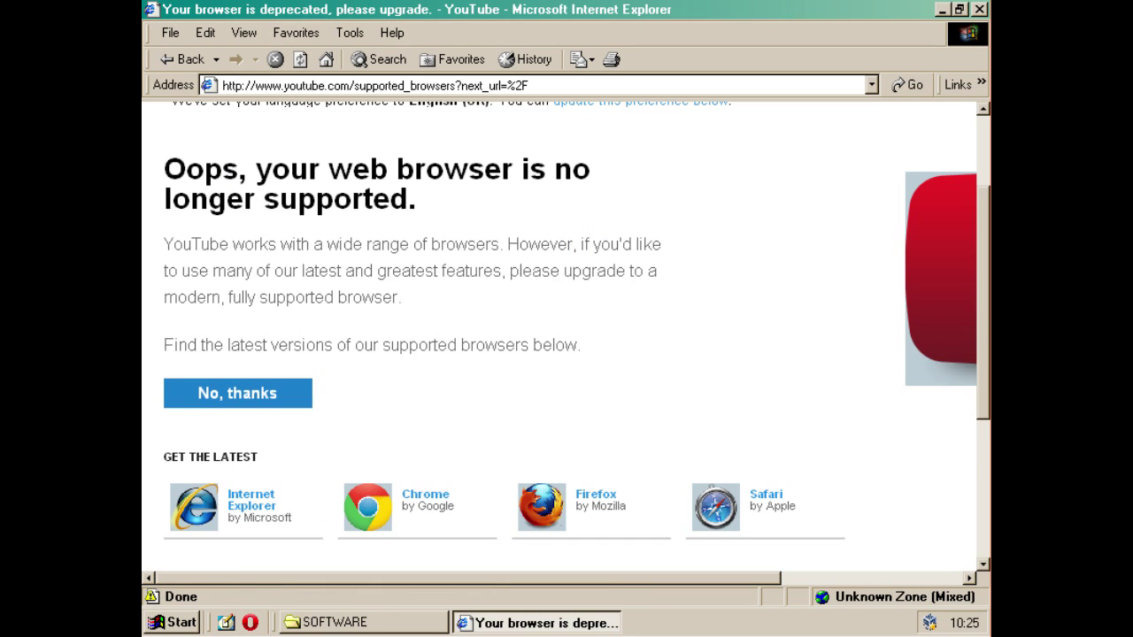
pyautogui.click(237, 394)
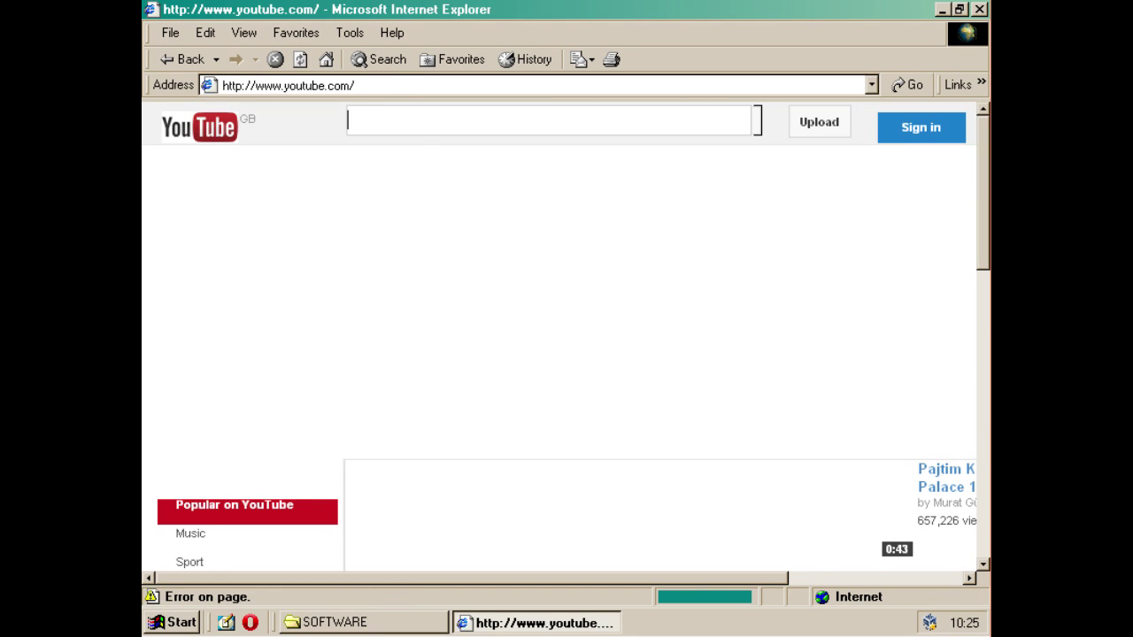
pyautogui.scroll(-1, 559, 336)
pyautogui.click(458, 334)
pyautogui.click(607, 364)
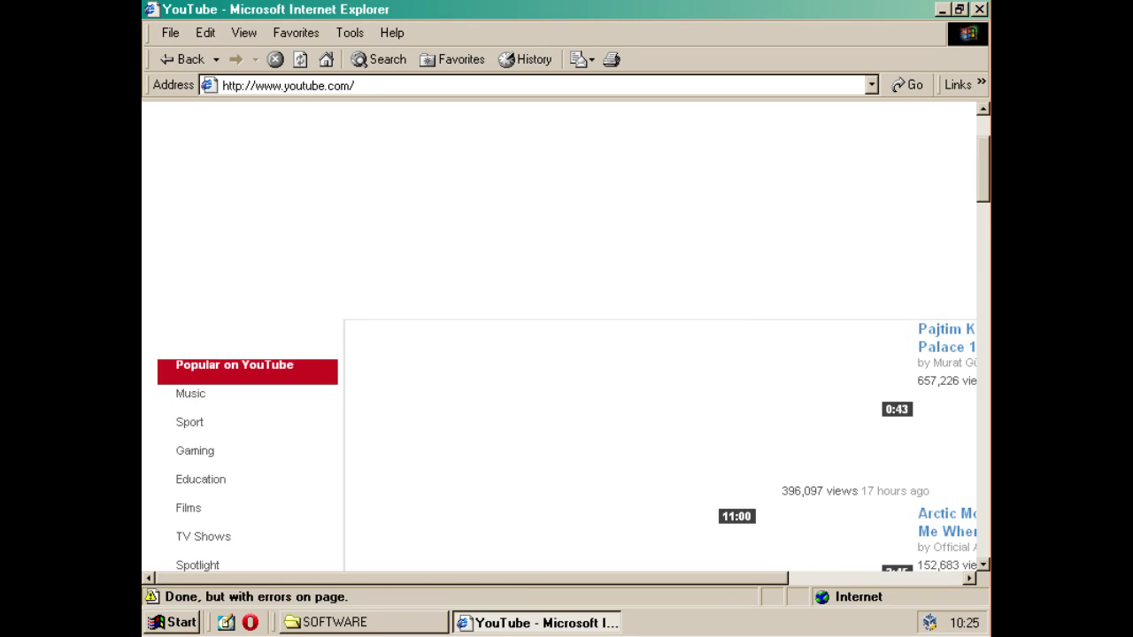
pyautogui.click(946, 376)
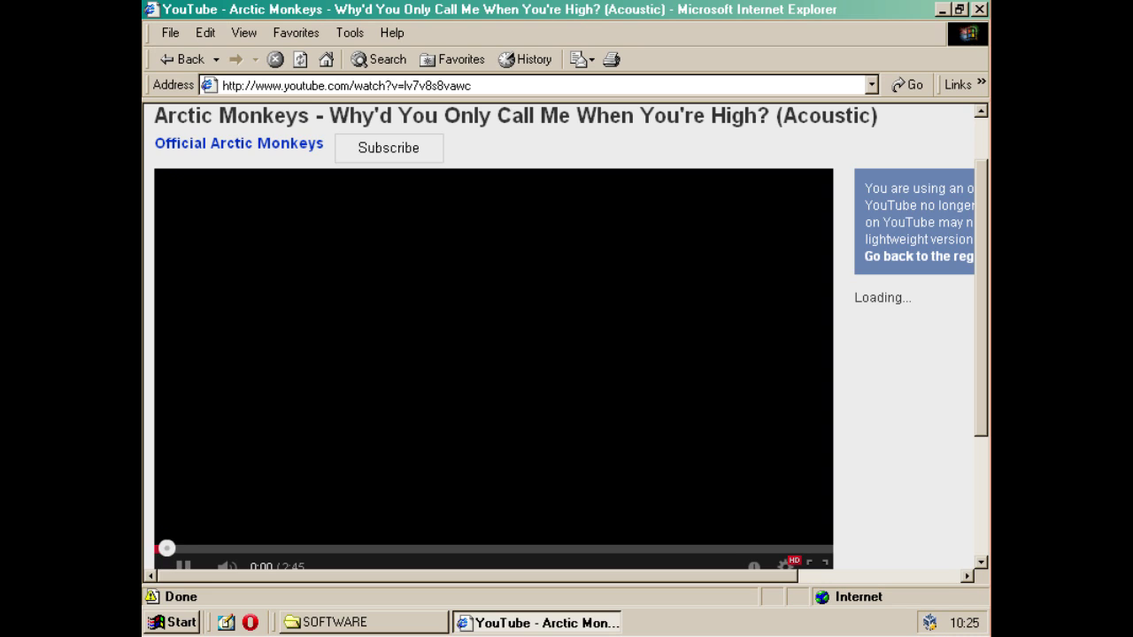
# - Pause the Arctic Monkeys video, try its seek bar, and reload the page to play the video again
pyautogui.scroll(-1, 567, 337)
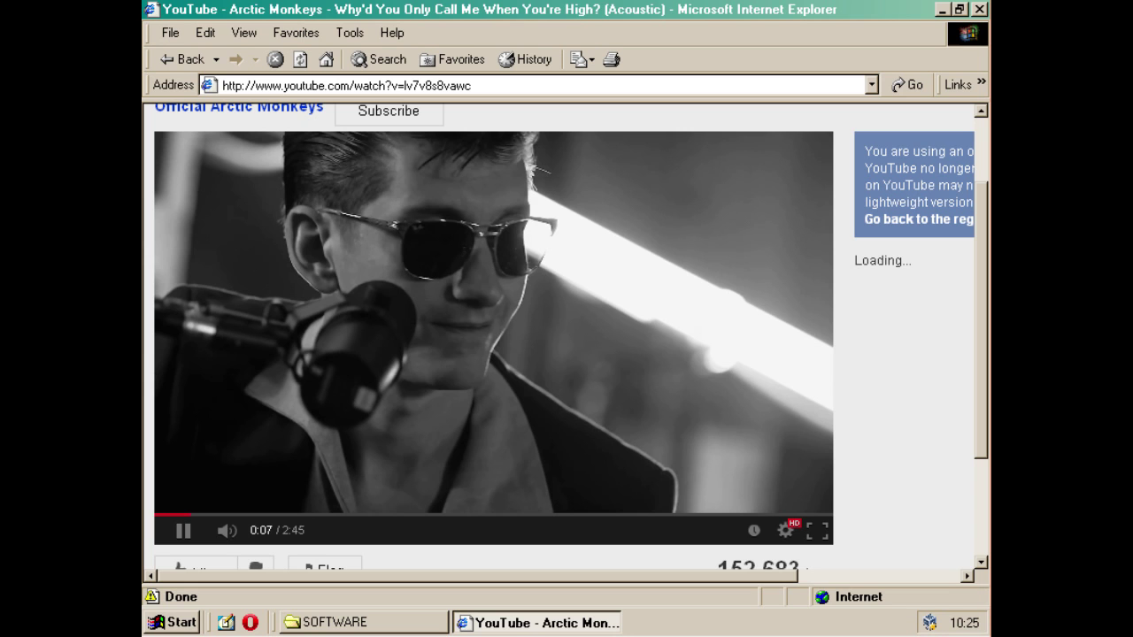
pyautogui.click(183, 531)
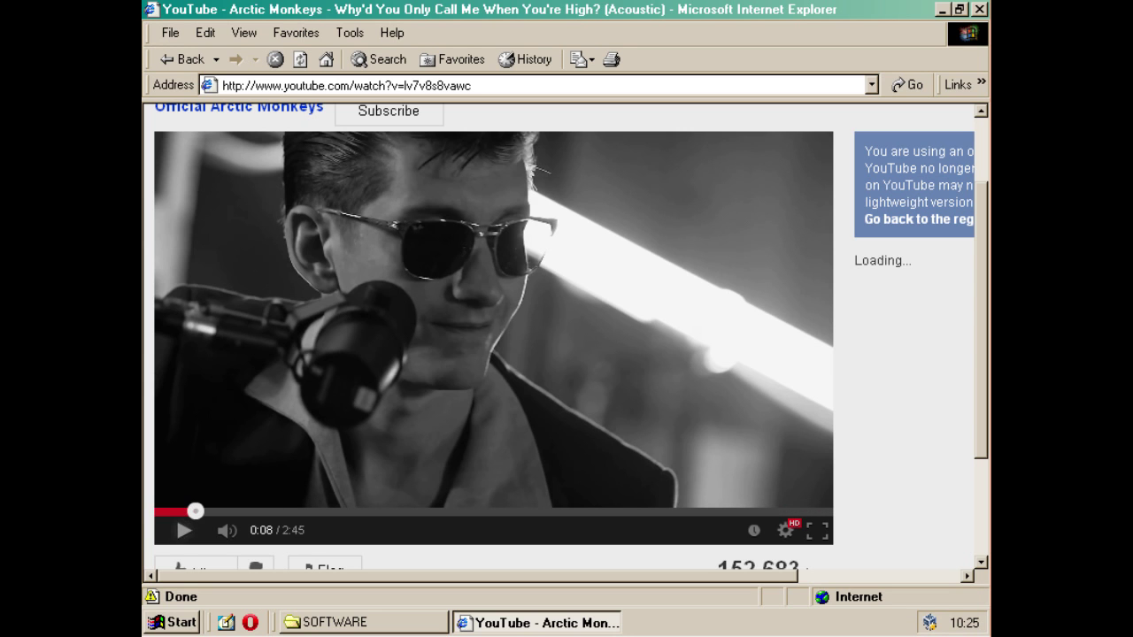
pyautogui.click(196, 512)
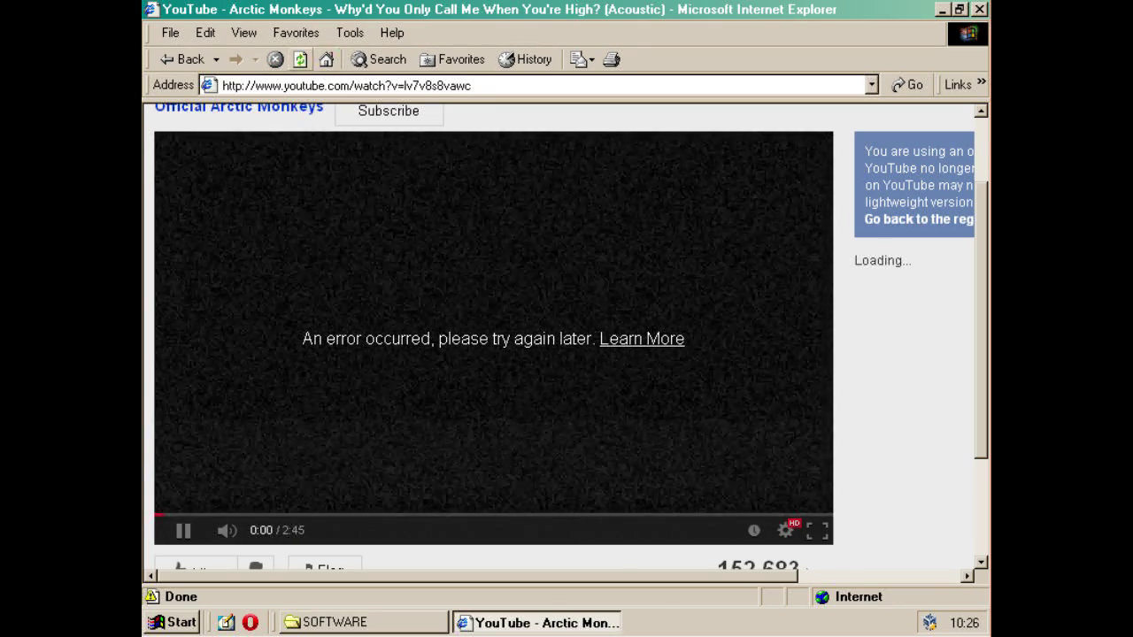
pyautogui.click(301, 59)
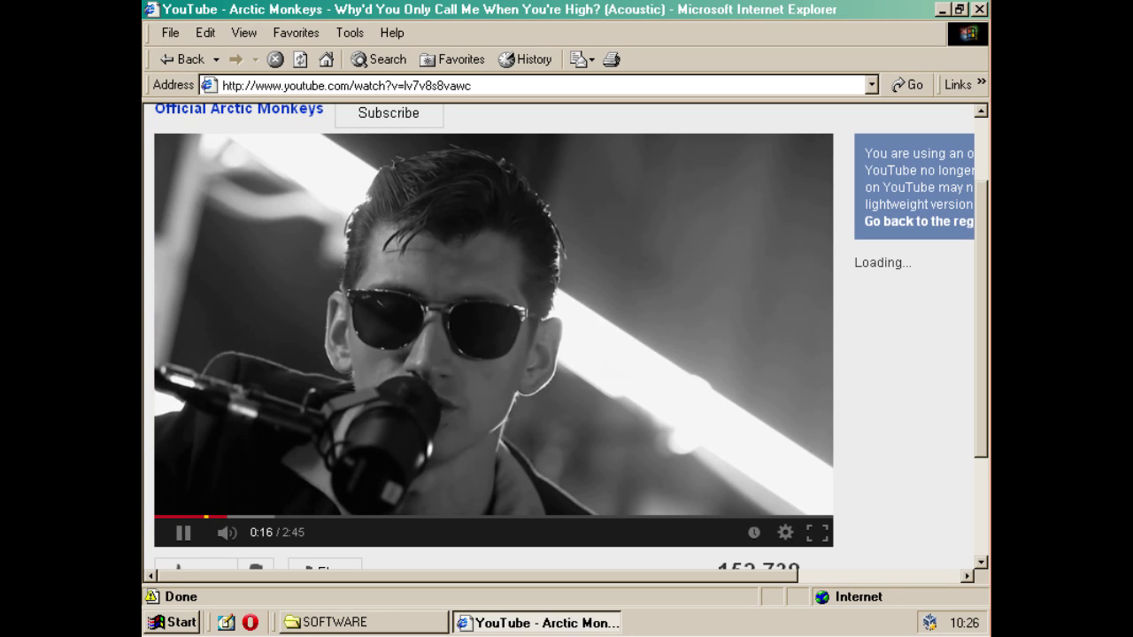
# - Switch back to the SOFTWARE folder and try to install Adobe Reader 10 for Windows 2000, closing the installer message
pyautogui.hotkey('alt', 'Tab')
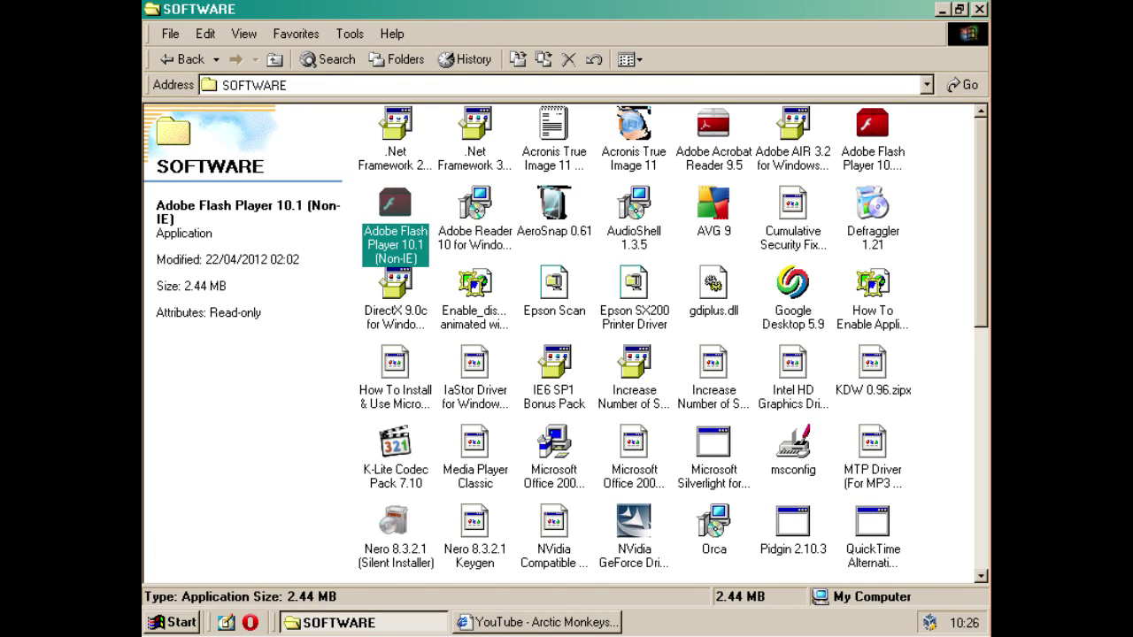
pyautogui.click(475, 205)
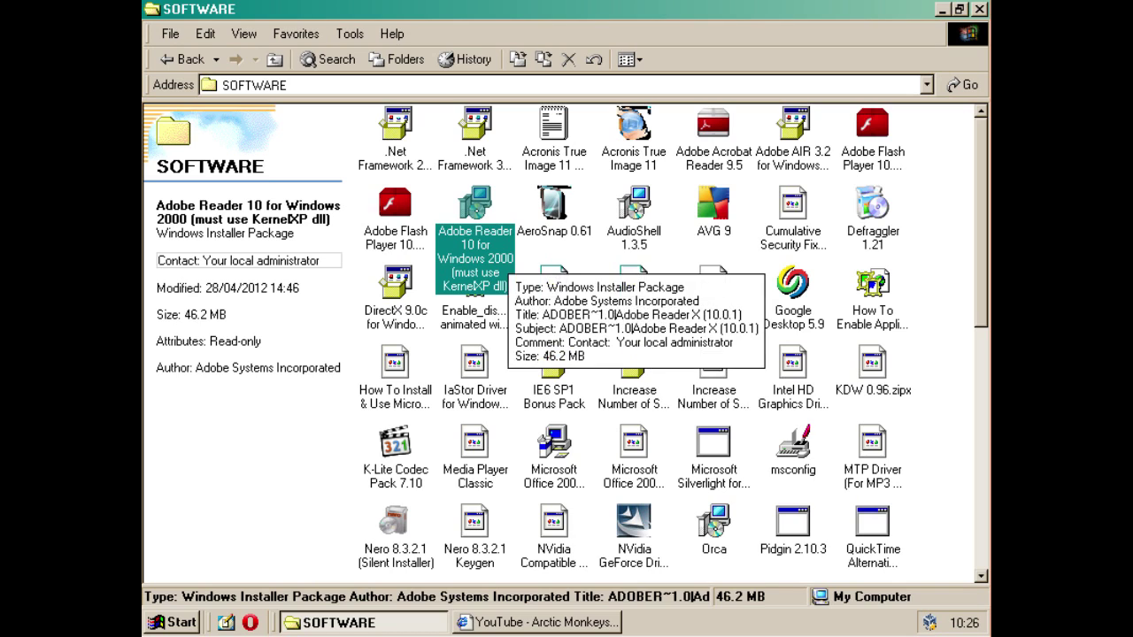
pyautogui.doubleClick(475, 206)
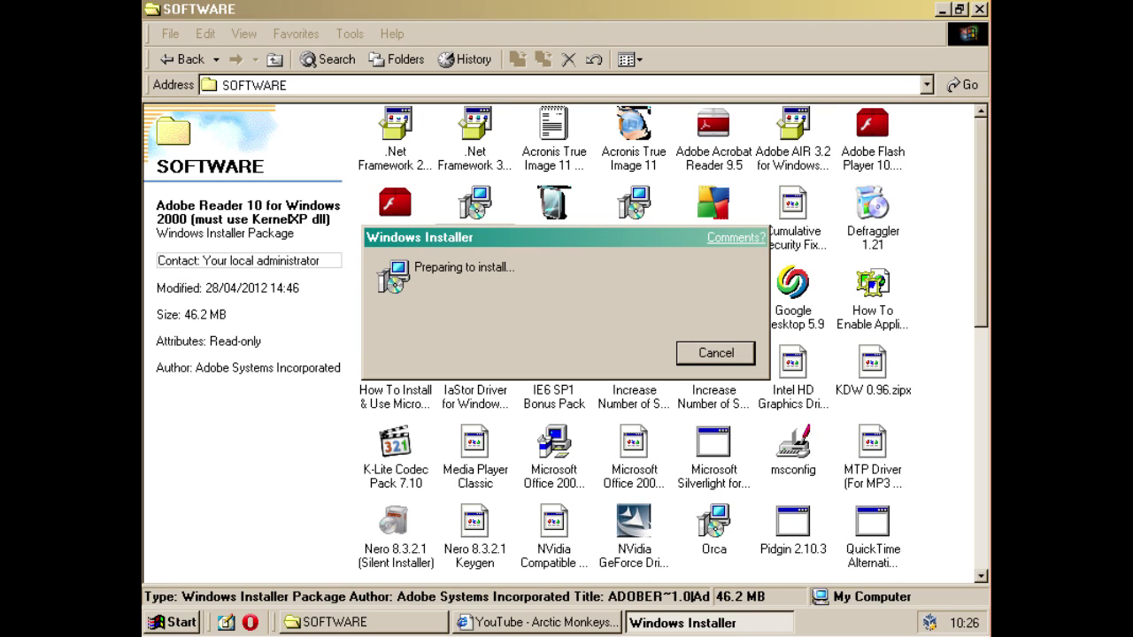
pyautogui.click(538, 623)
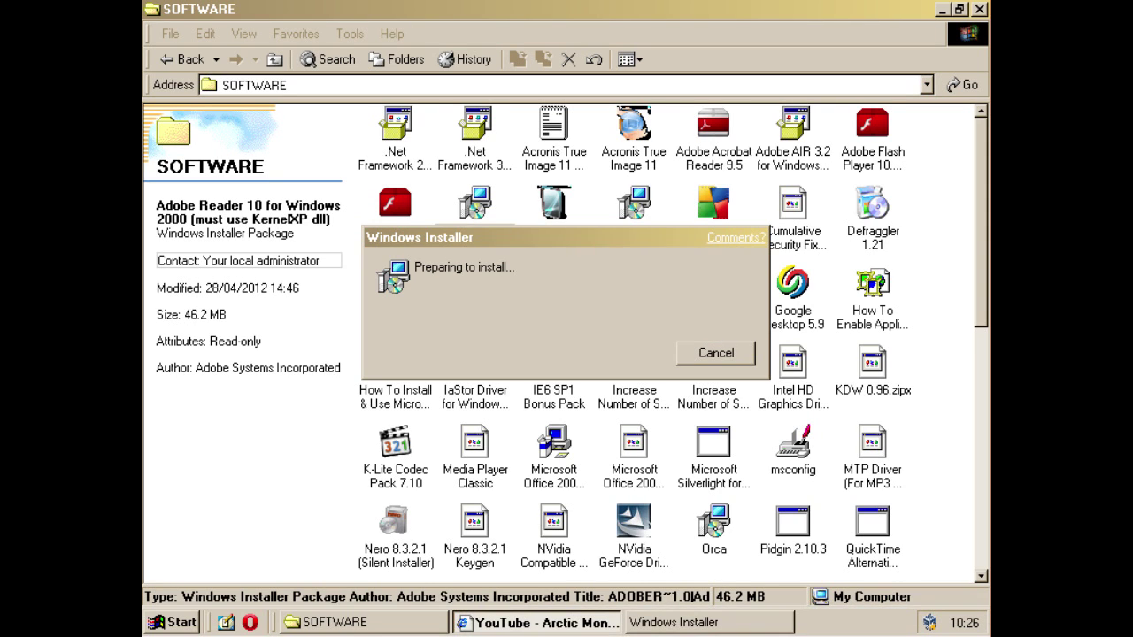
pyautogui.rightClick(602, 622)
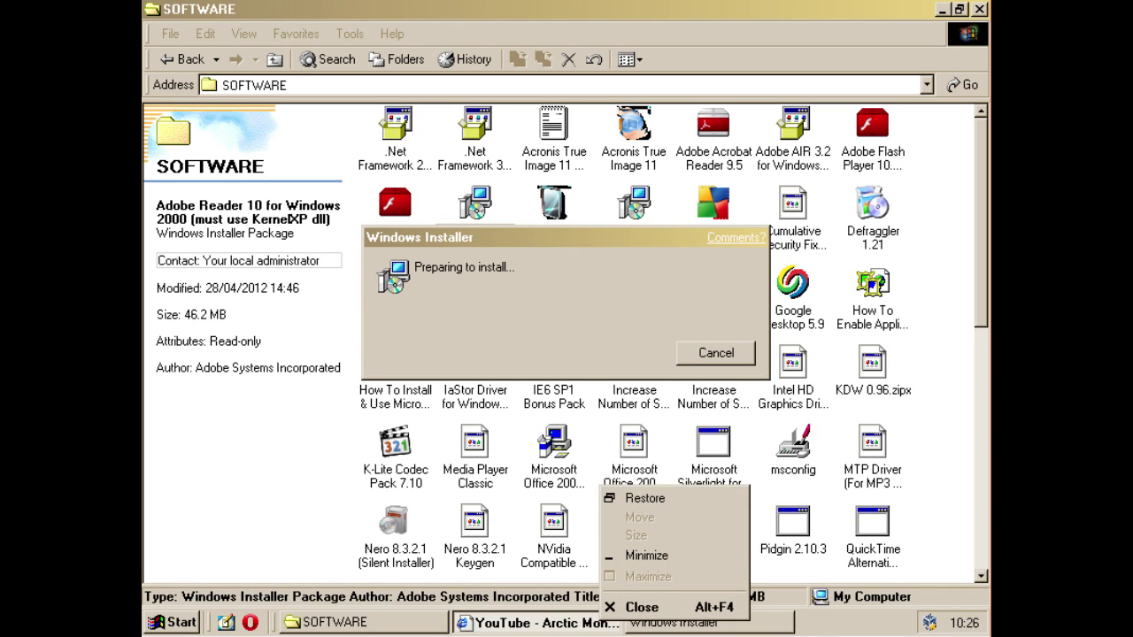
pyautogui.press('Escape')
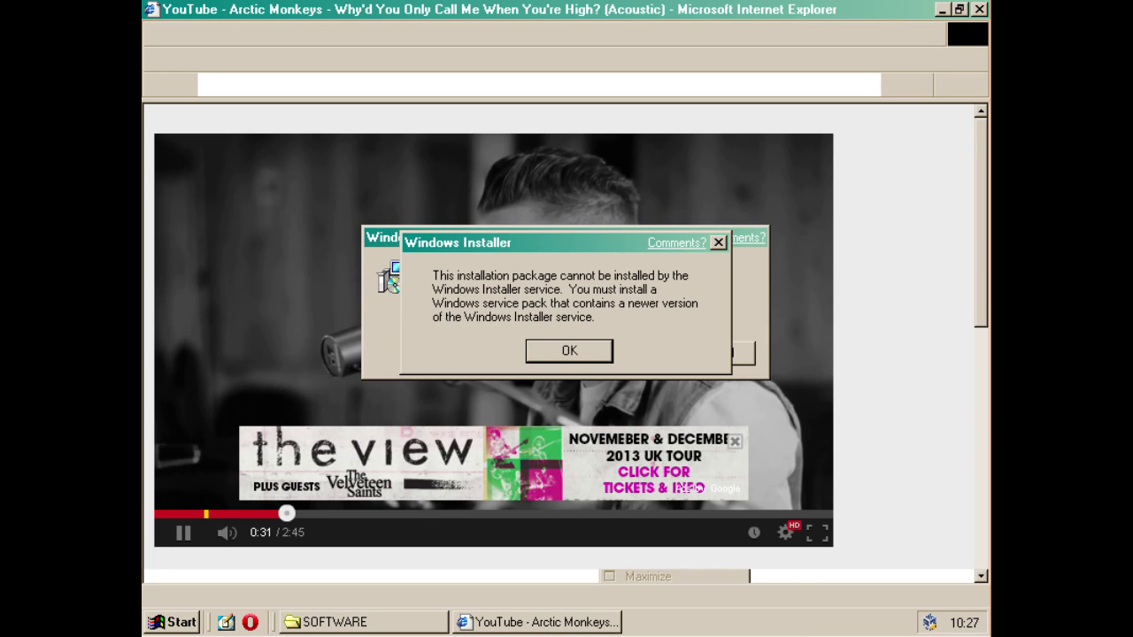
pyautogui.press('Return')
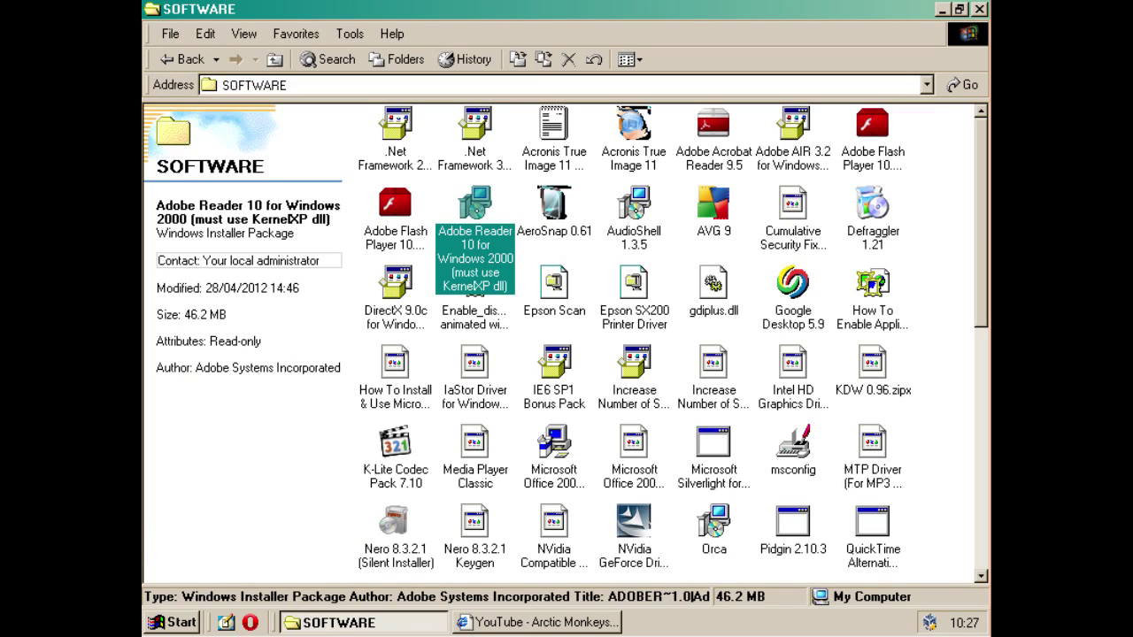
# - Try to install WinZip 14.5 from the end of the SOFTWARE folder, closing the installer message
pyautogui.scroll(-10, 633, 341)
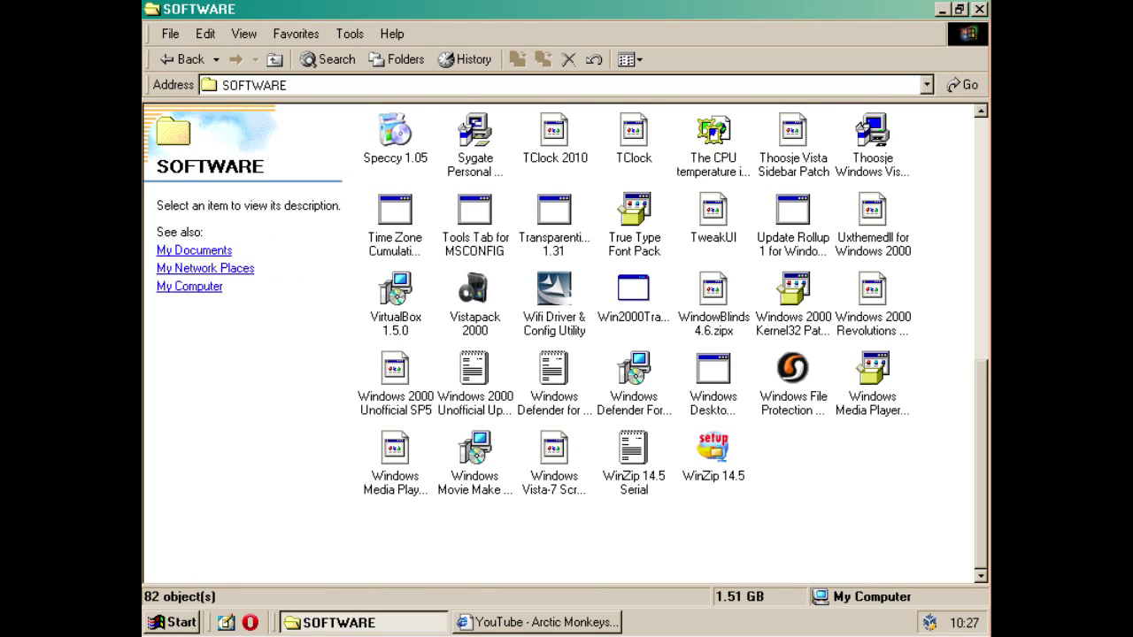
pyautogui.scroll(1, 633, 341)
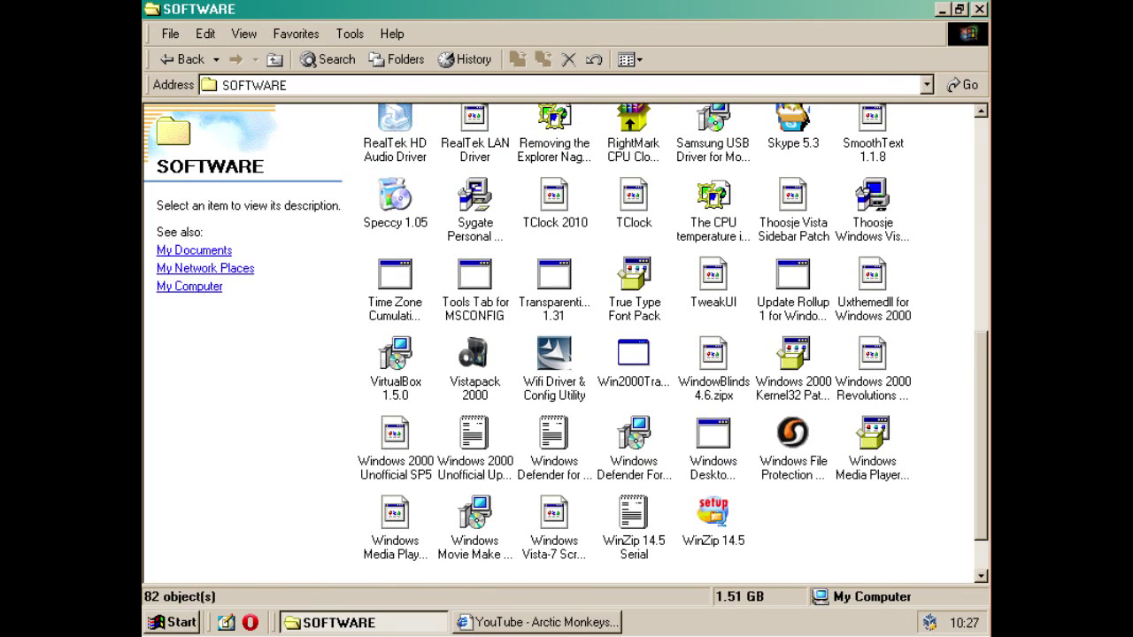
pyautogui.click(396, 436)
pyautogui.click(475, 514)
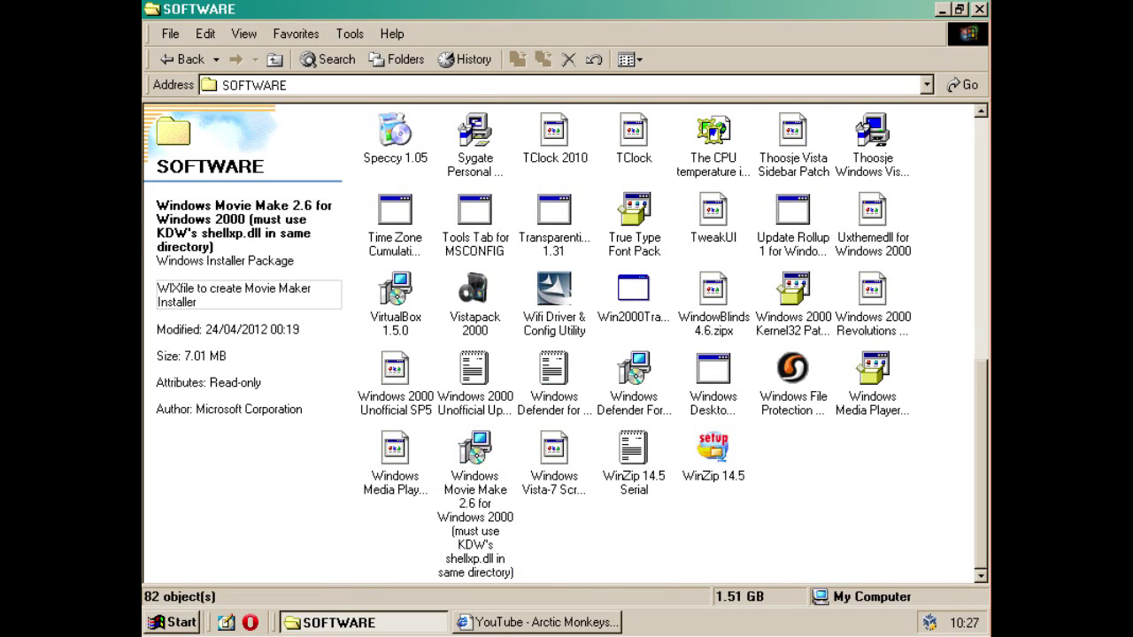
pyautogui.doubleClick(713, 450)
pyautogui.click(731, 294)
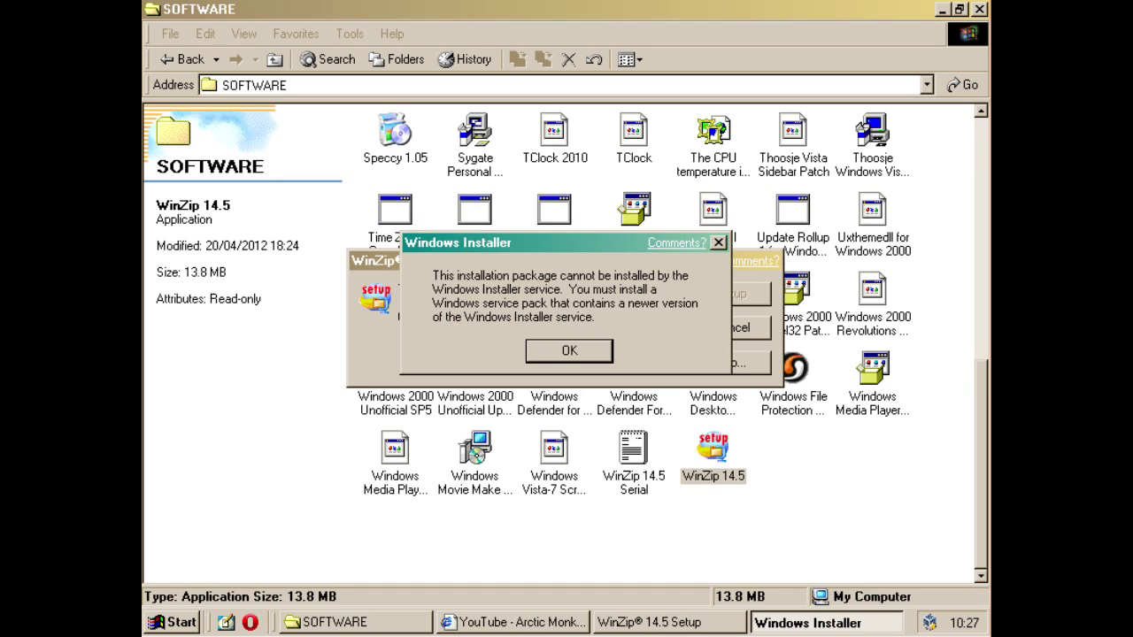
pyautogui.press('Return')
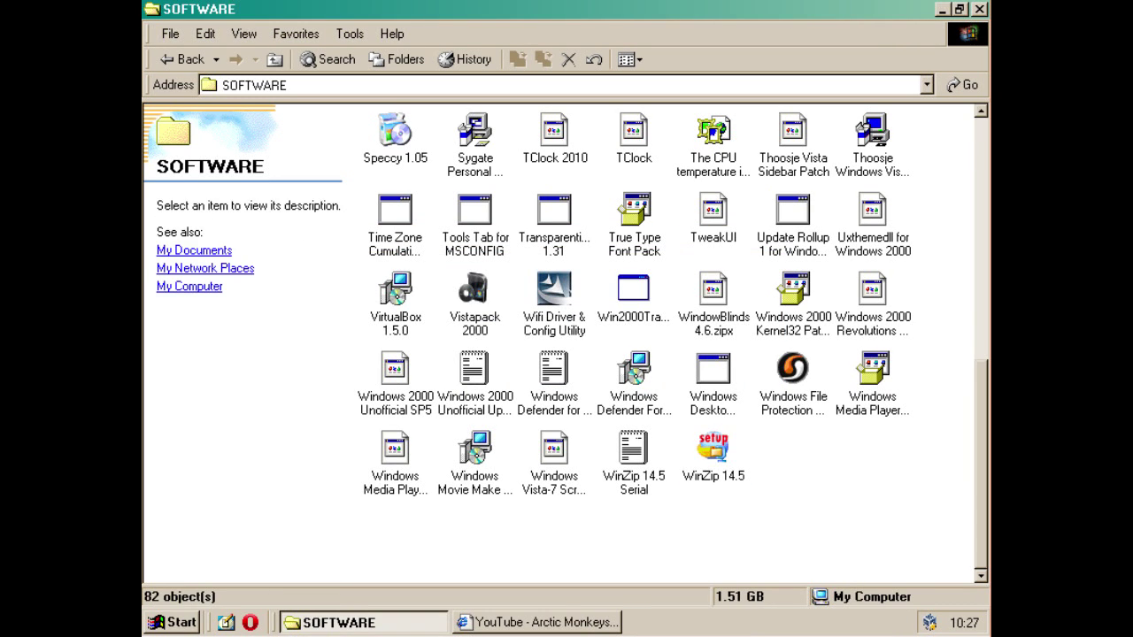
# - Install Speccy 1.05 from the SOFTWARE folder, accepting the default setup options
pyautogui.scroll(2, 646, 345)
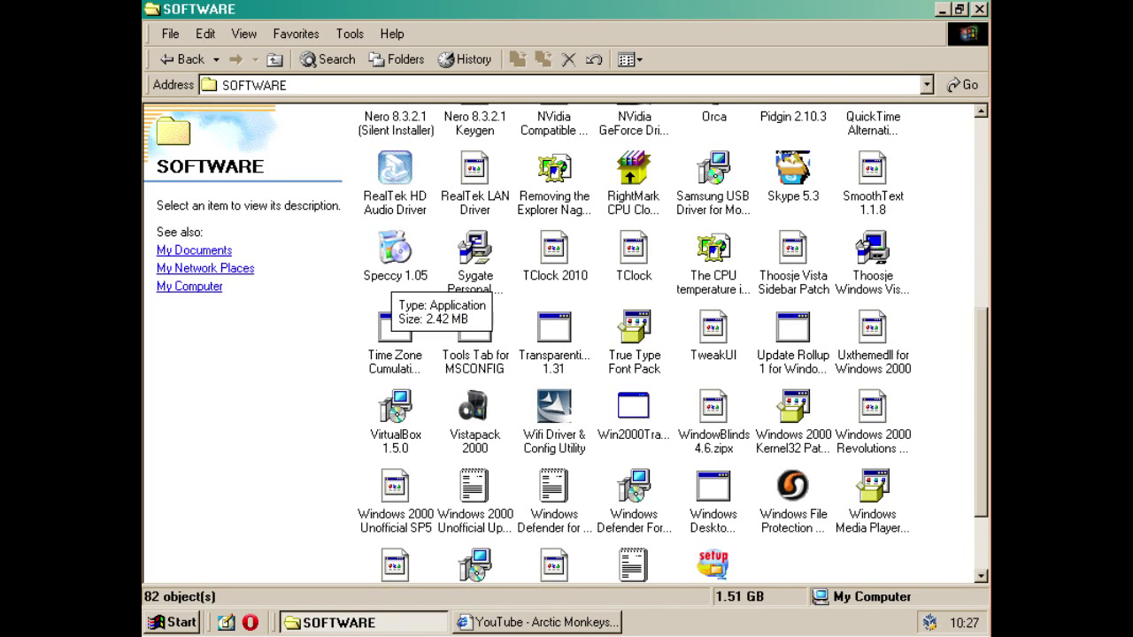
pyautogui.click(393, 270)
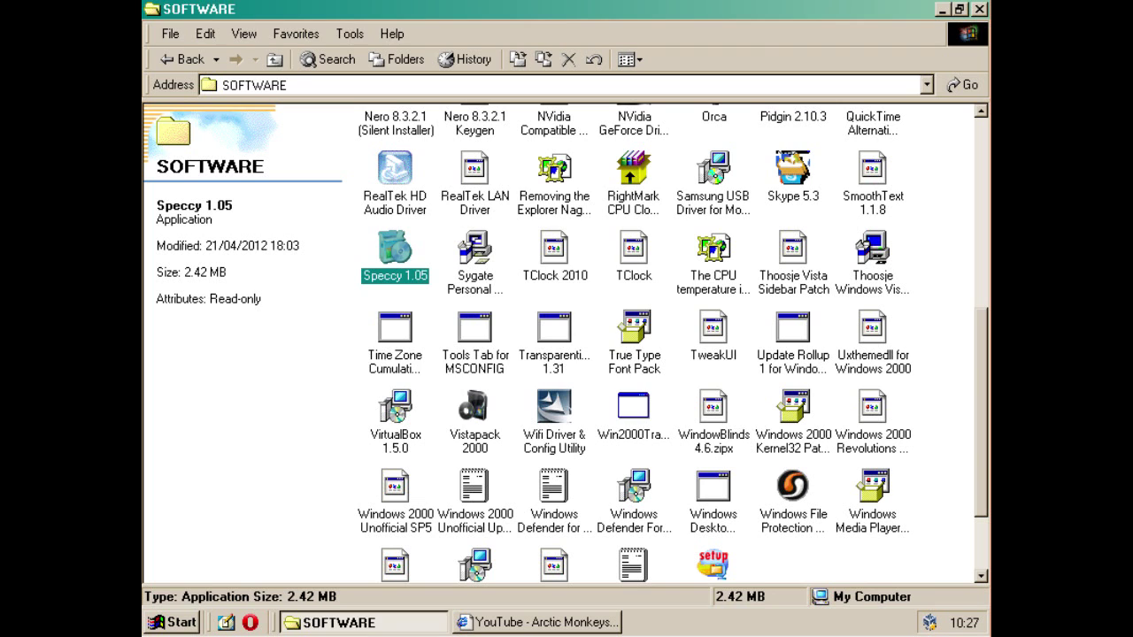
pyautogui.press('Return')
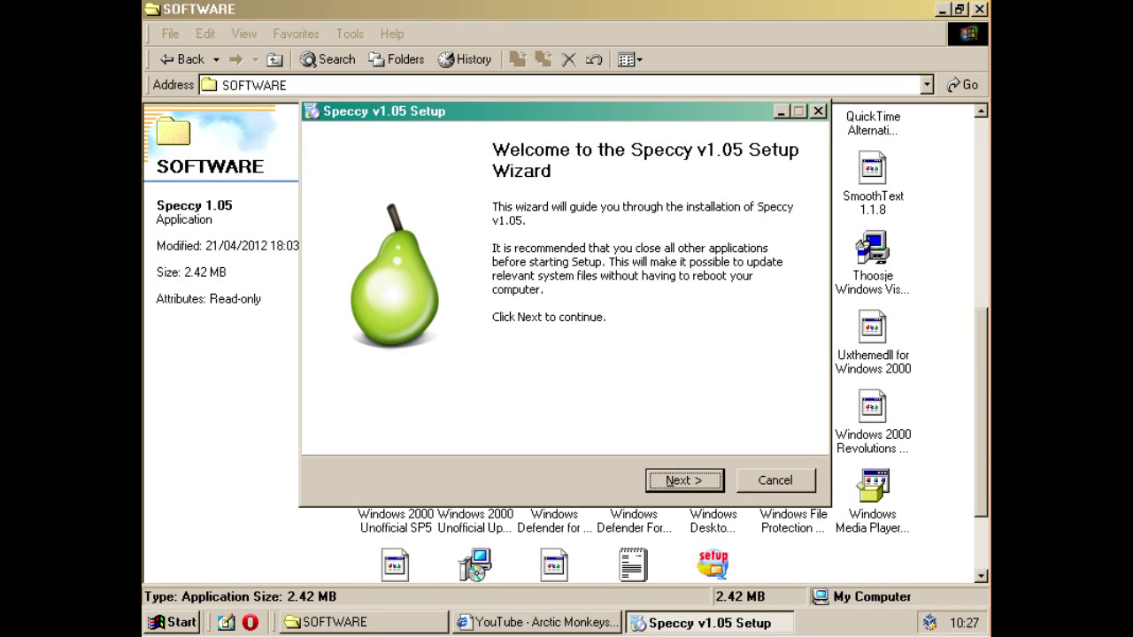
pyautogui.press('Return')
pyautogui.press('Return')
pyautogui.press('Return')
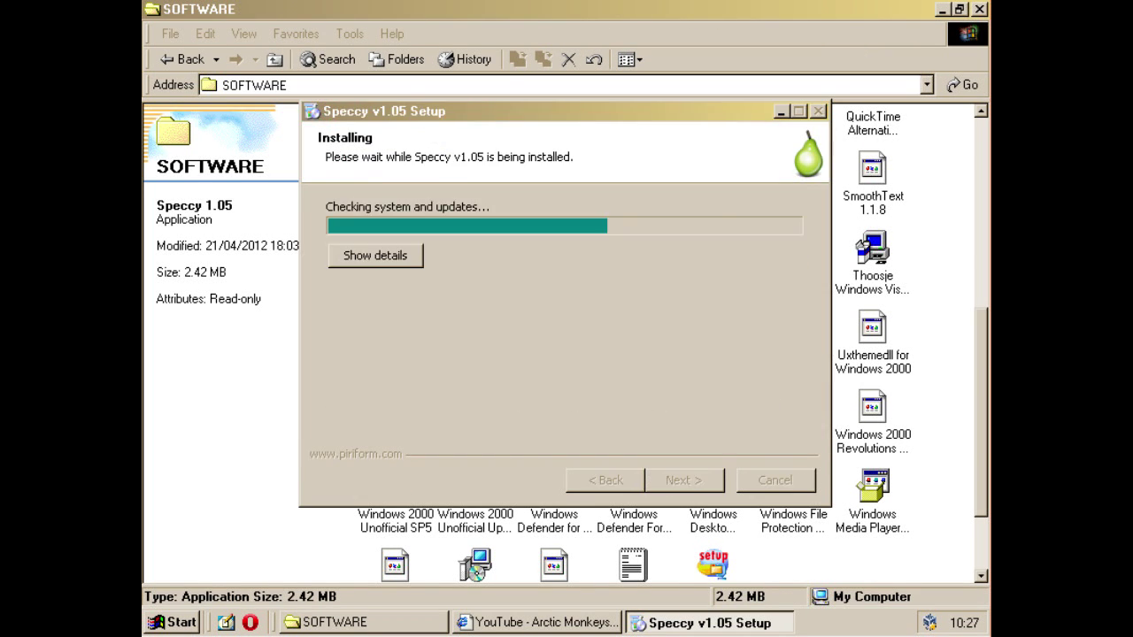
pyautogui.press('Return')
pyautogui.press('Return')
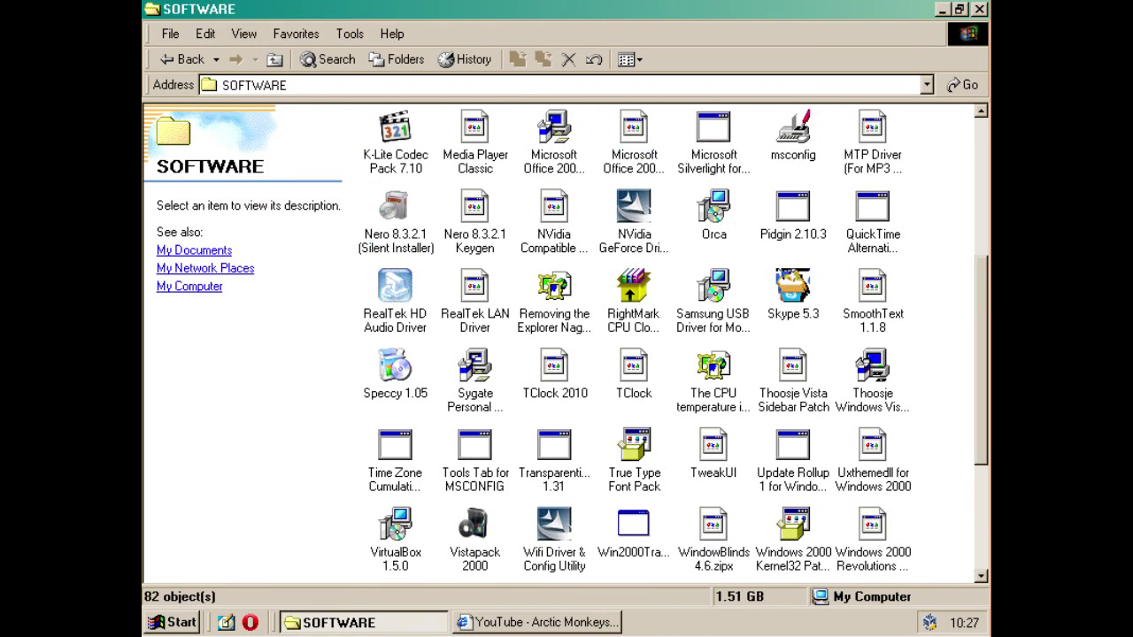
# - Try to run the Skype 5.3 installer, declining to provide information about the problem
pyautogui.click(794, 288)
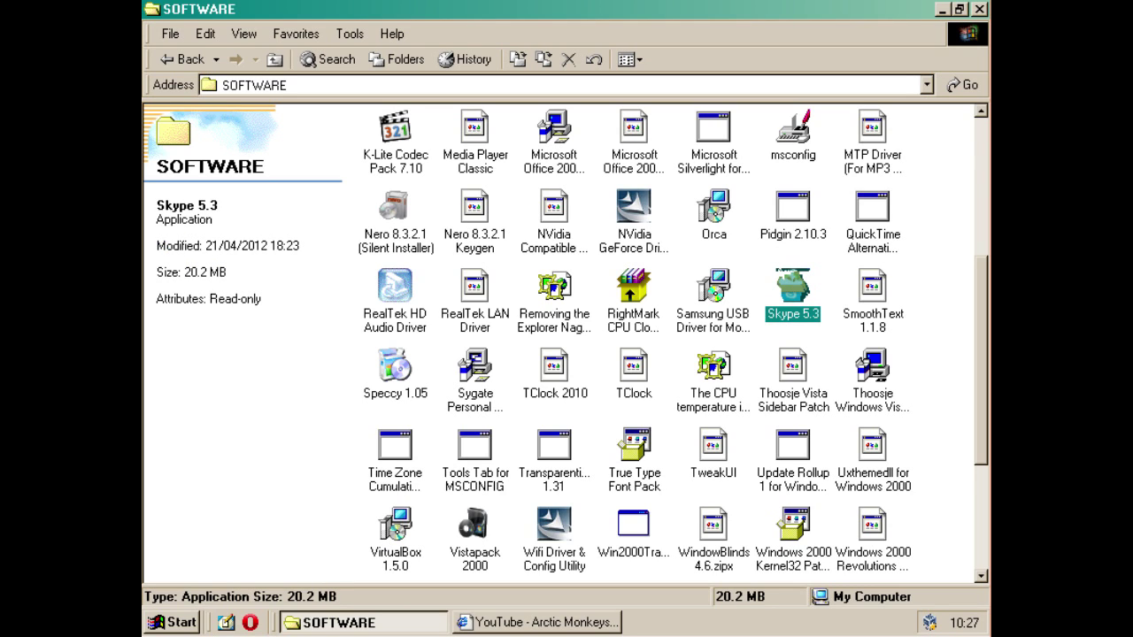
pyautogui.press('Return')
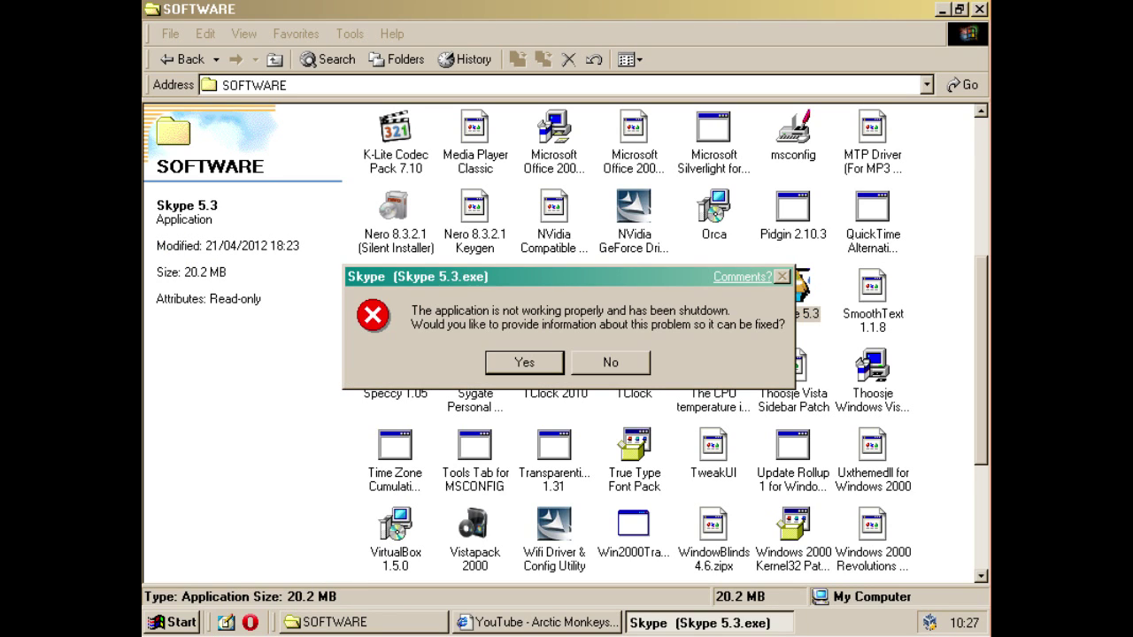
pyautogui.press('n')
# - Start the Nero 8.3.2.1 silent installer, and select the Microsoft Office 2007 Compatibility Pack in the SOFTWARE folder
pyautogui.doubleClick(394, 210)
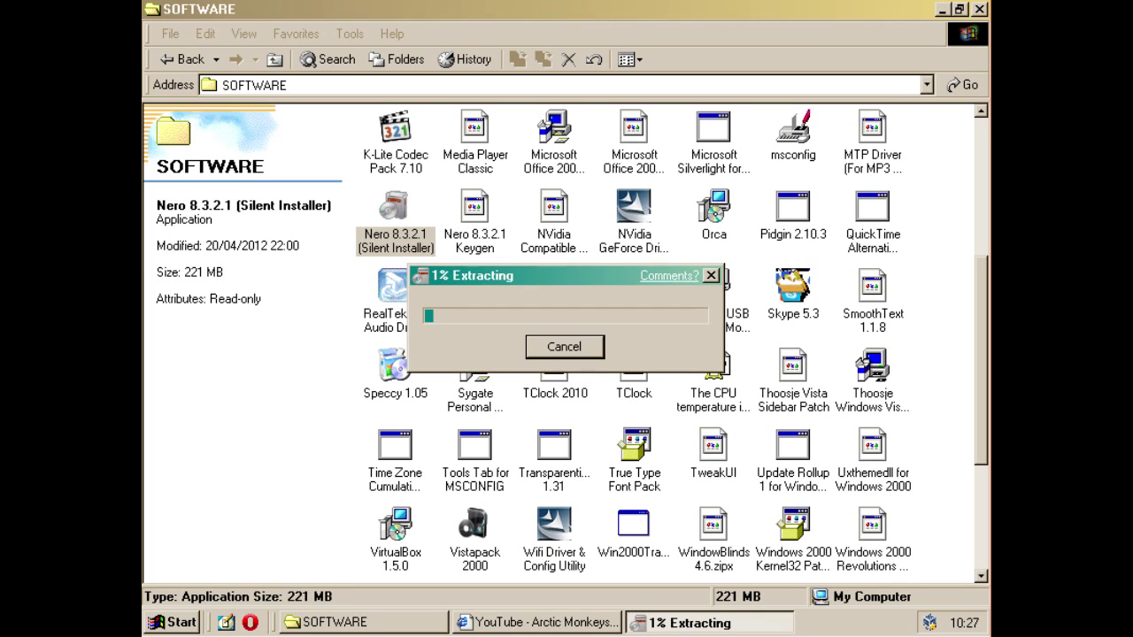
pyautogui.click(940, 301)
pyautogui.scroll(3, 664, 345)
pyautogui.click(554, 246)
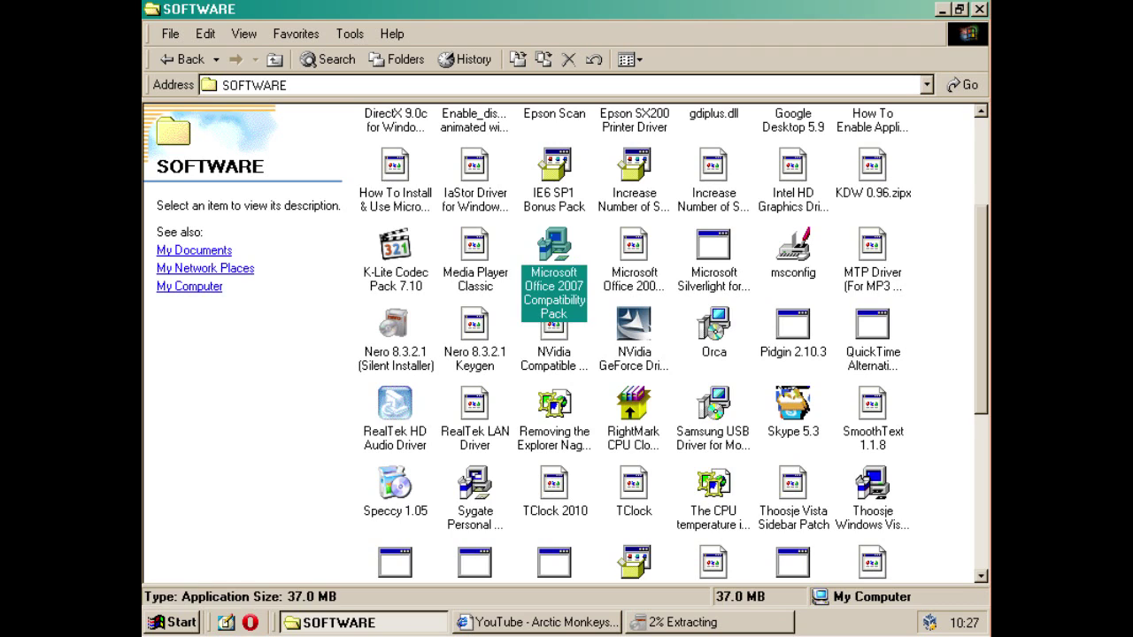
# - Run the DirectX 9.0c for Windows 2000 package, accept its license prompt and extract its files to C:\
pyautogui.scroll(1, 664, 345)
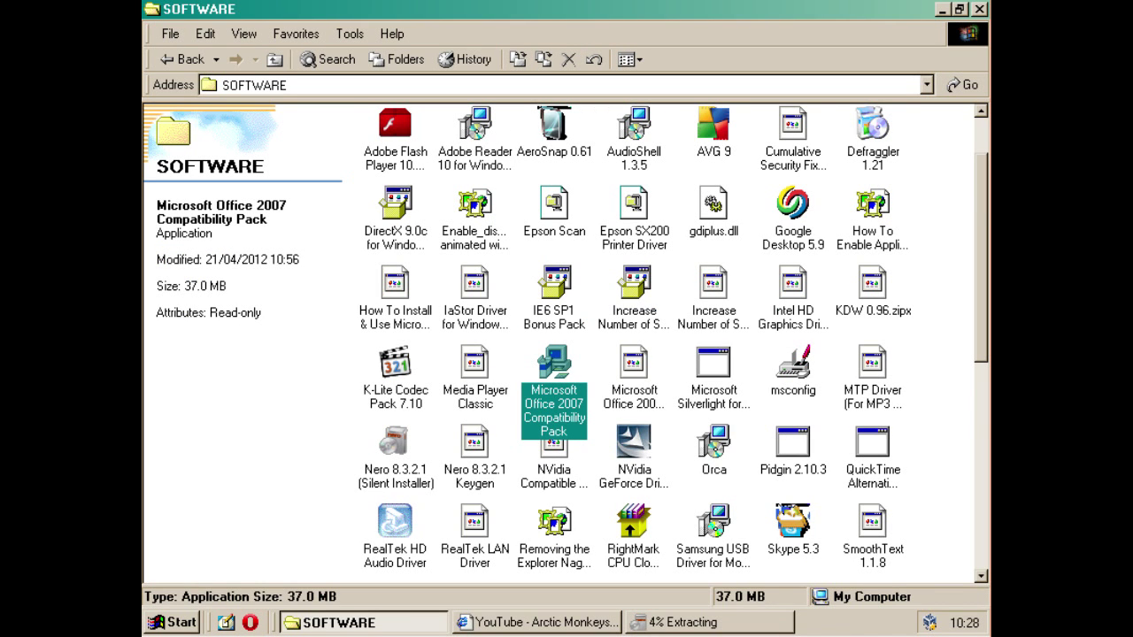
pyautogui.write('di')
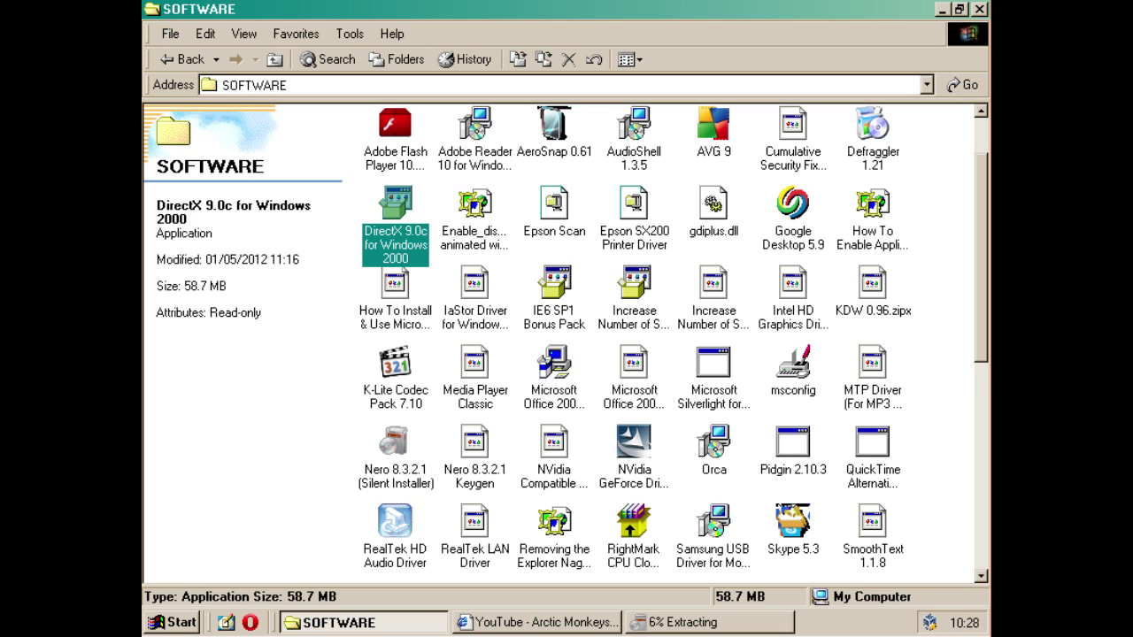
pyautogui.press('Return')
pyautogui.press('Return')
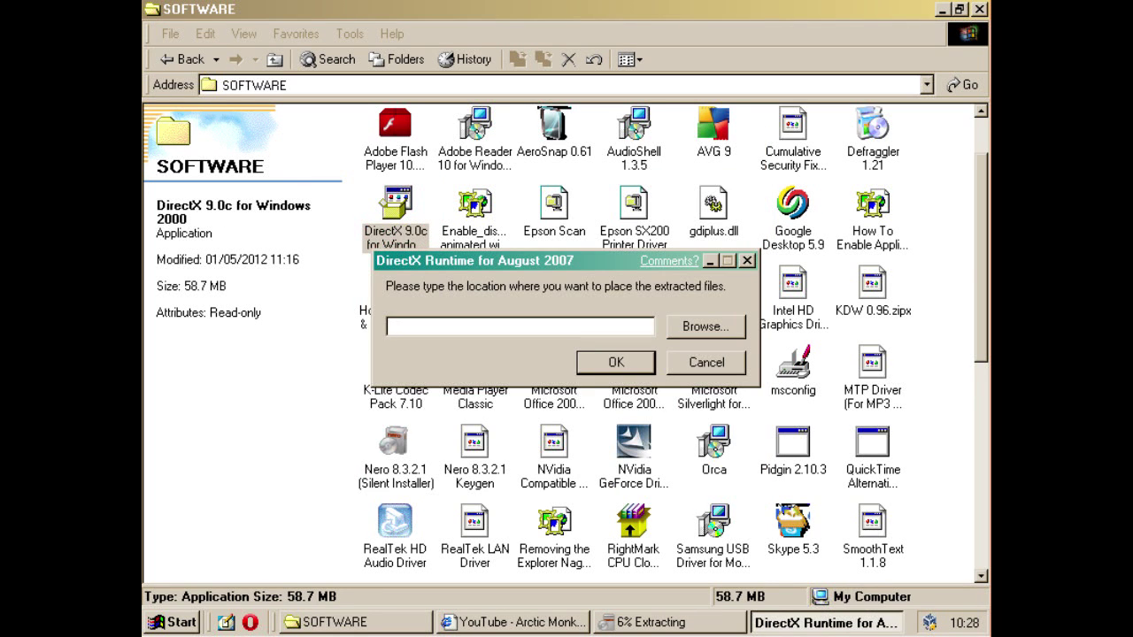
pyautogui.write('C:\\')
pyautogui.press('Return')
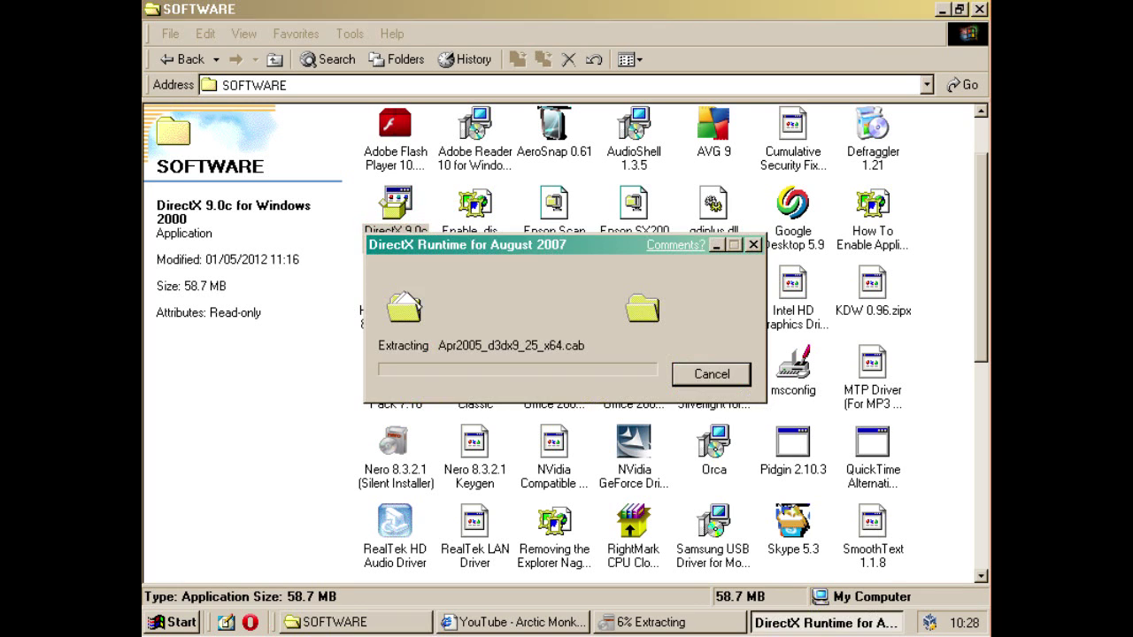
# - Switch back to the SOFTWARE folder window, clear the file selection and minimize the folder
pyautogui.hotkey('alt', 'Tab')
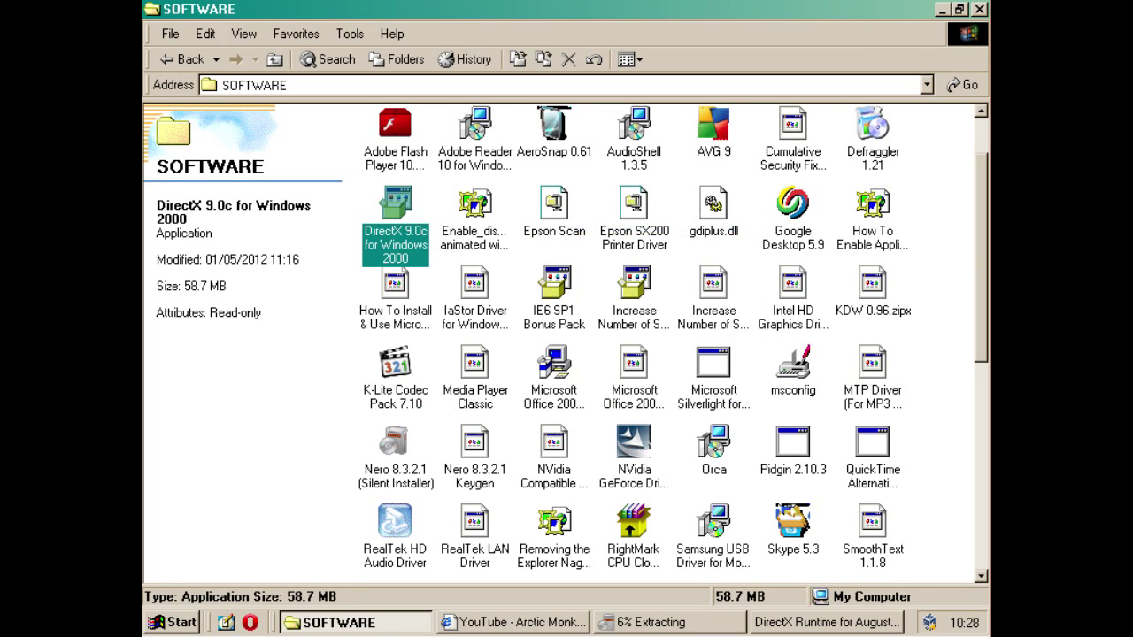
pyautogui.click(940, 344)
pyautogui.scroll(2, 655, 343)
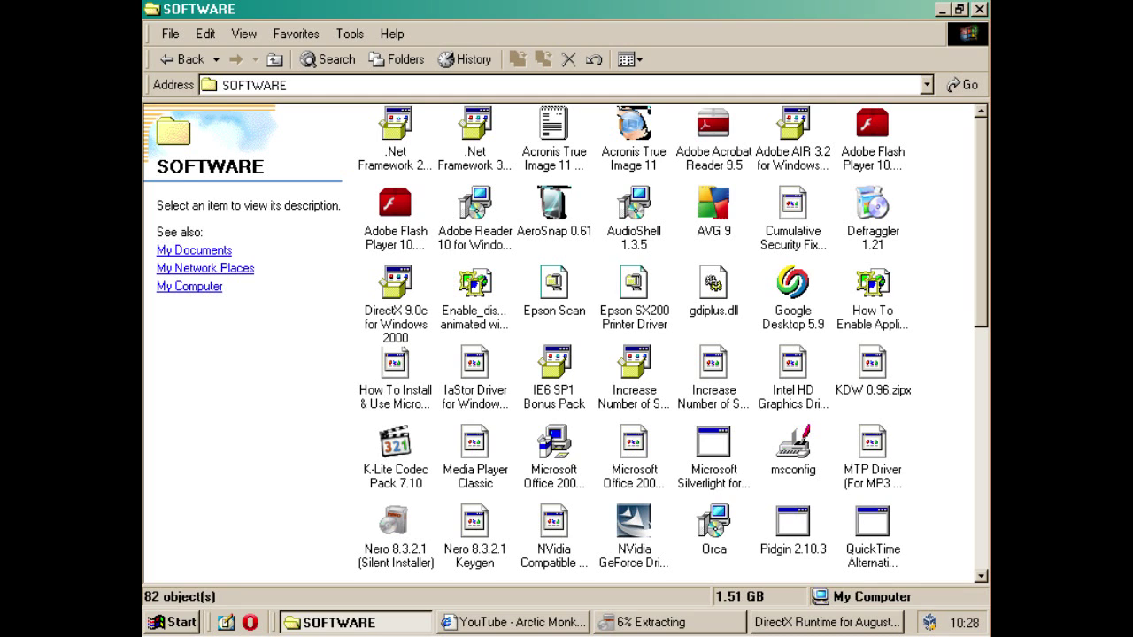
pyautogui.click(942, 10)
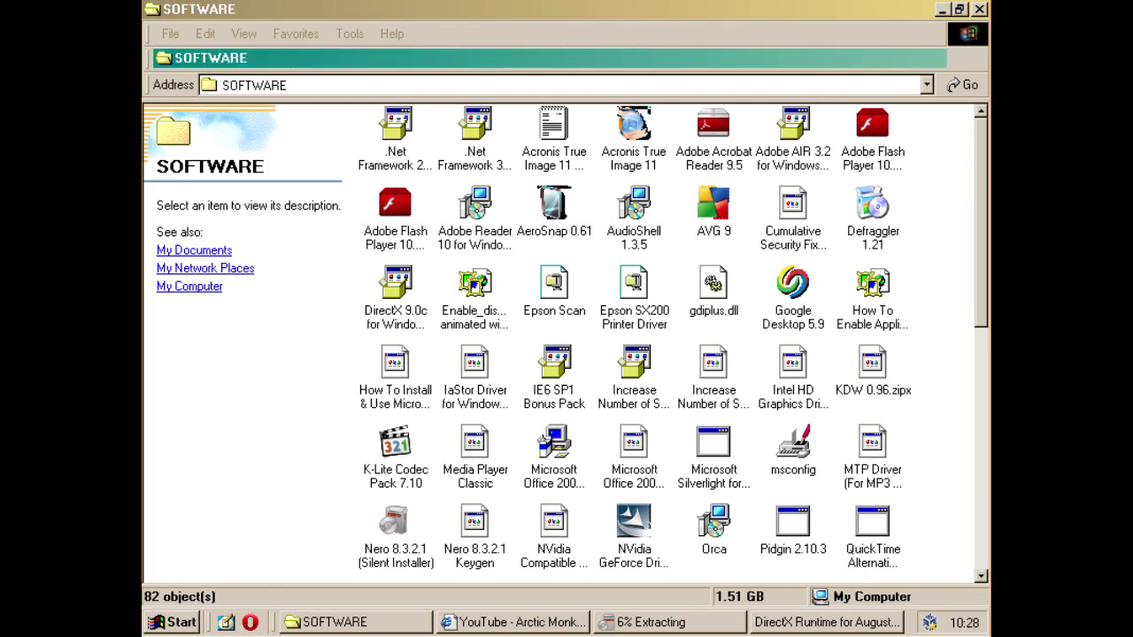
# - Open Windows Task Manager and sort the running processes alphabetically by image name
pyautogui.rightClick(908, 623)
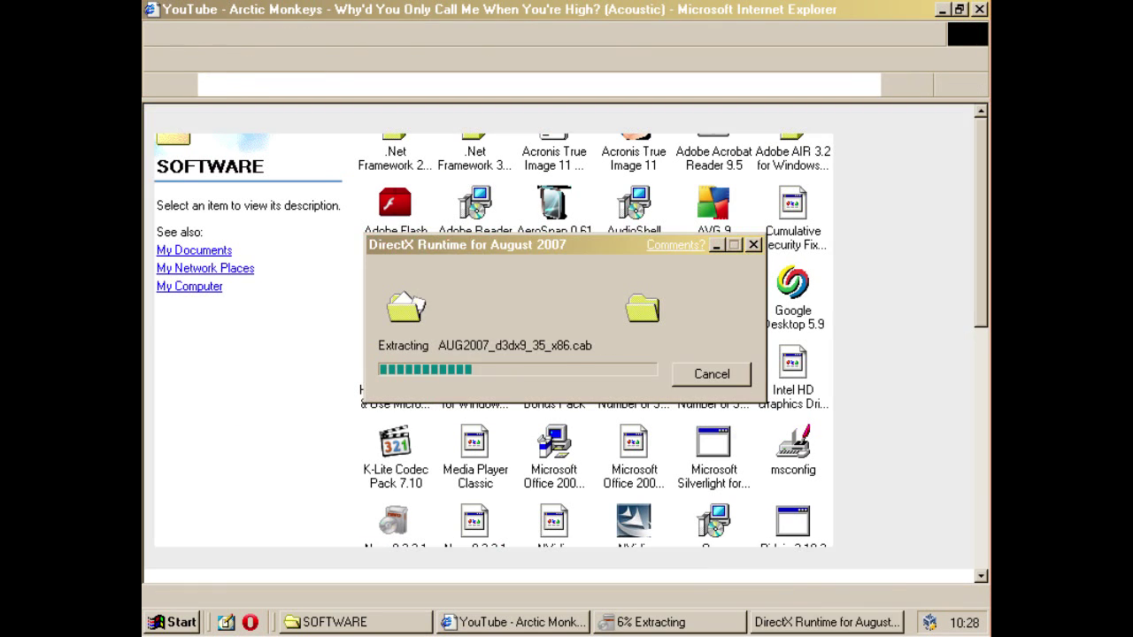
pyautogui.click(795, 582)
pyautogui.hotkey('ctrl', 'shift', 'Escape')
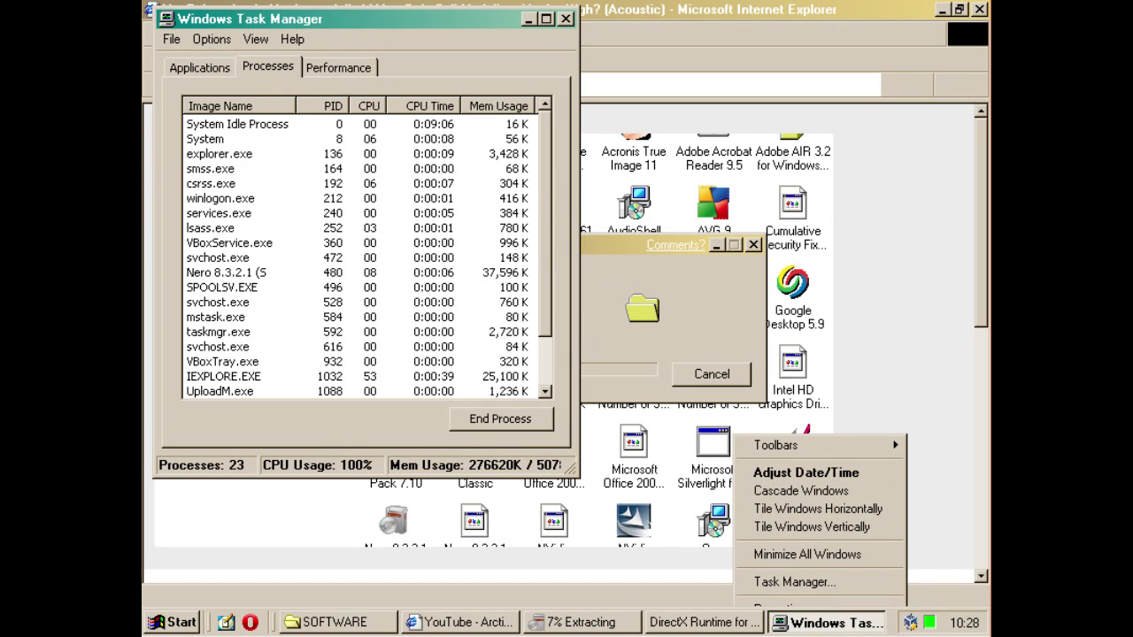
pyautogui.click(239, 105)
pyautogui.click(239, 105)
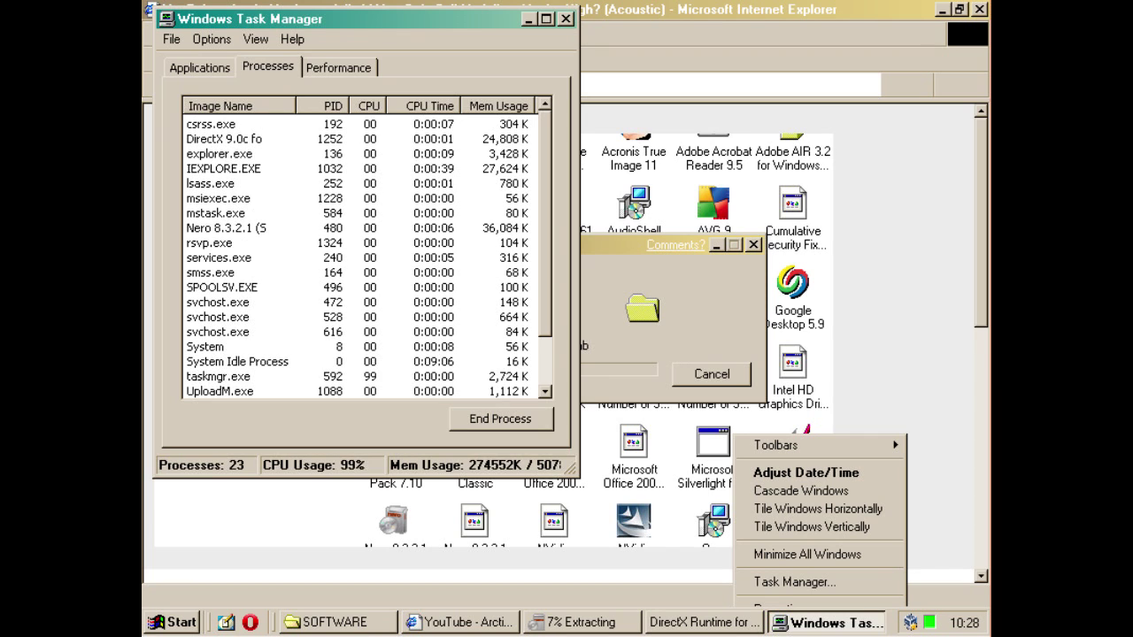
# - Terminate the IEXPLORE.EXE process, then close Task Manager and minimize the remaining windows
pyautogui.click(224, 169)
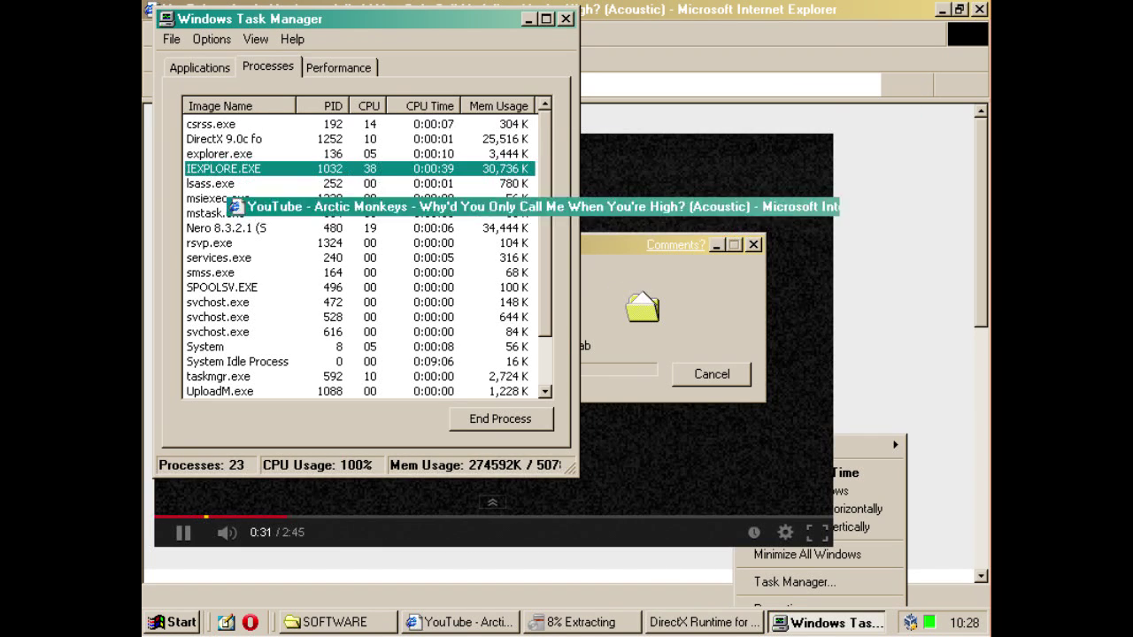
pyautogui.press('Delete')
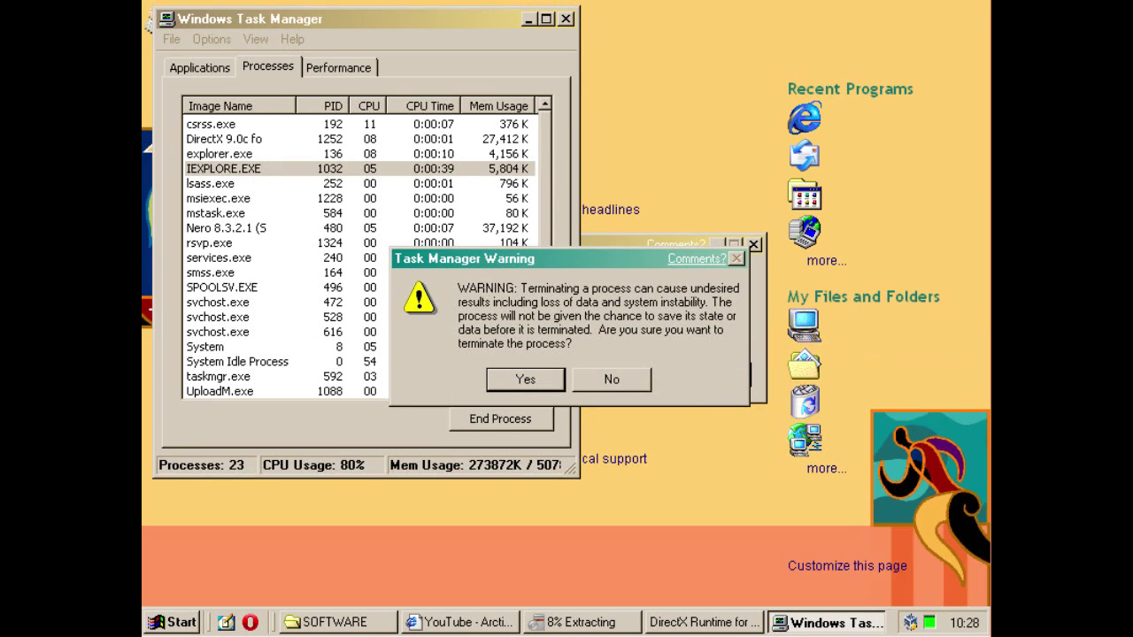
pyautogui.press('Return')
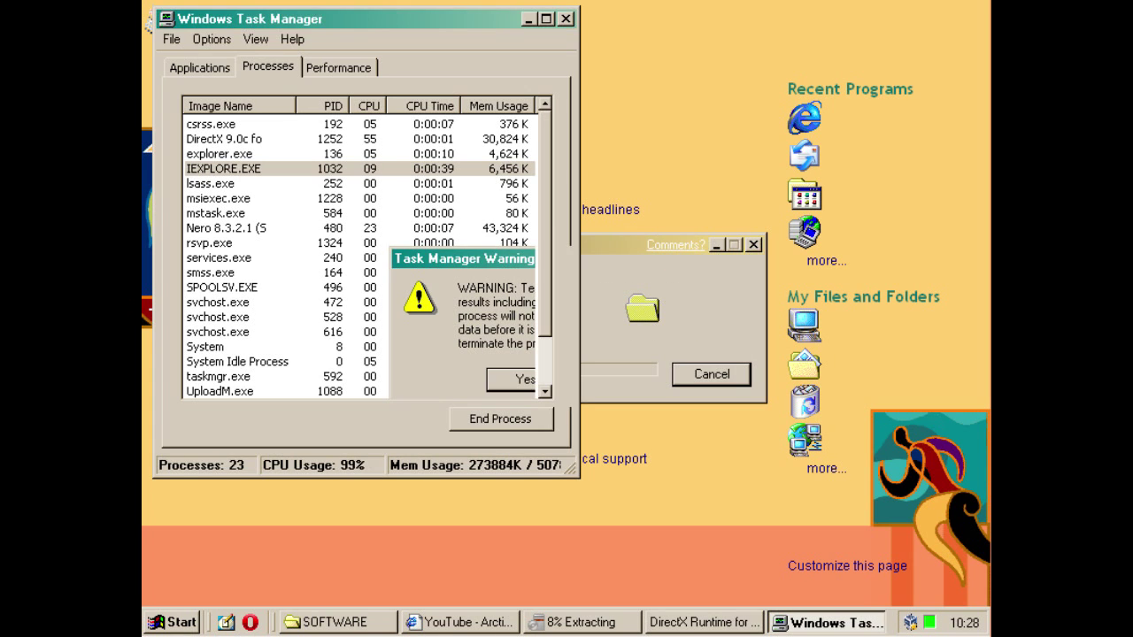
pyautogui.hotkey('alt', 'F4')
pyautogui.press('super+m')
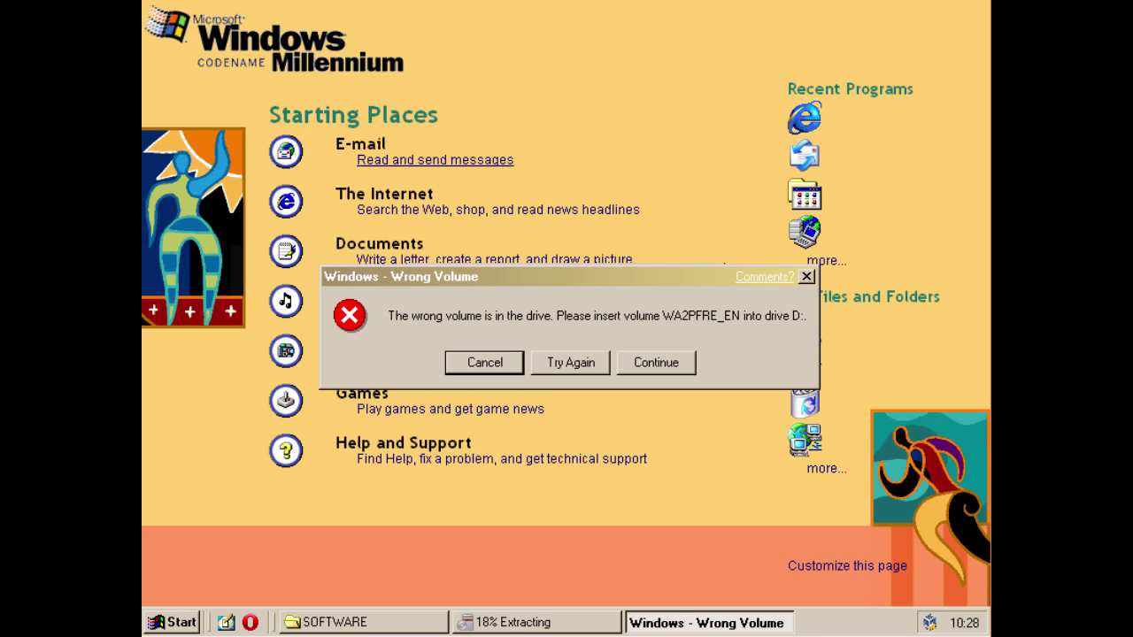
# - Choose to continue in the Wrong Volume dialog and reposition the Nero extraction progress window on the desktop
pyautogui.click(656, 363)
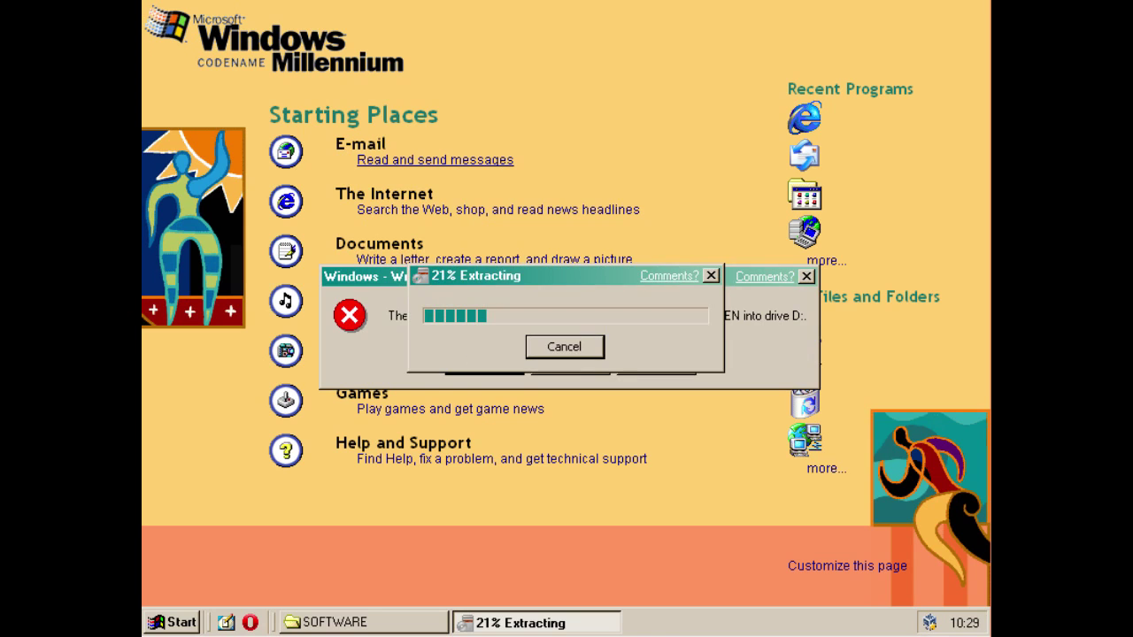
pyautogui.moveTo(558, 276); pyautogui.dragTo(616, 487)
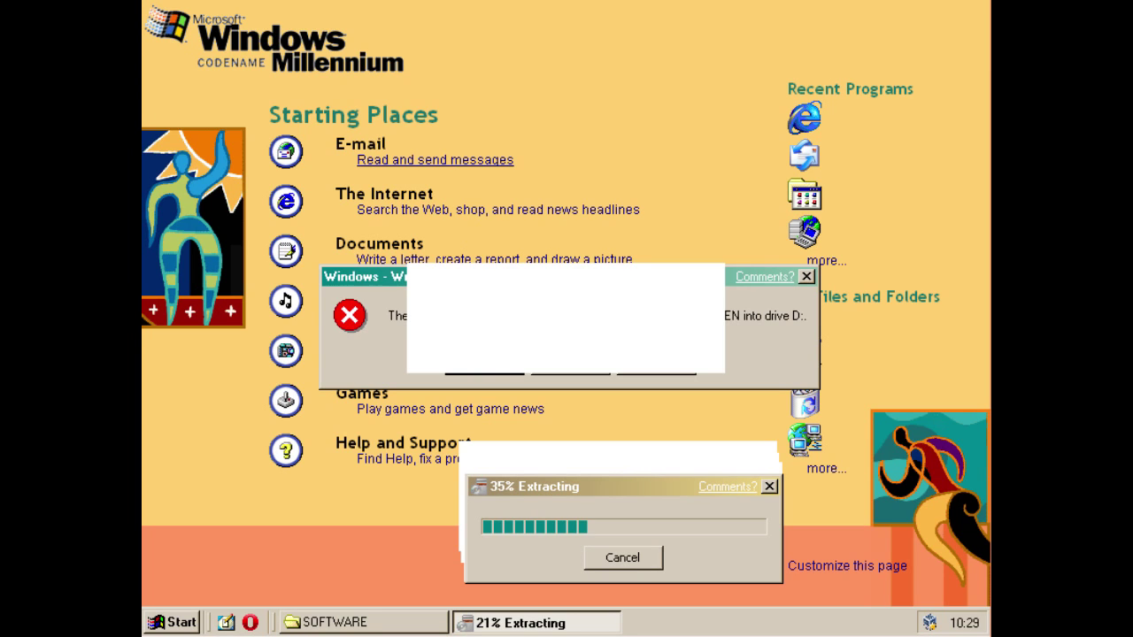
pyautogui.moveTo(625, 487); pyautogui.dragTo(519, 175)
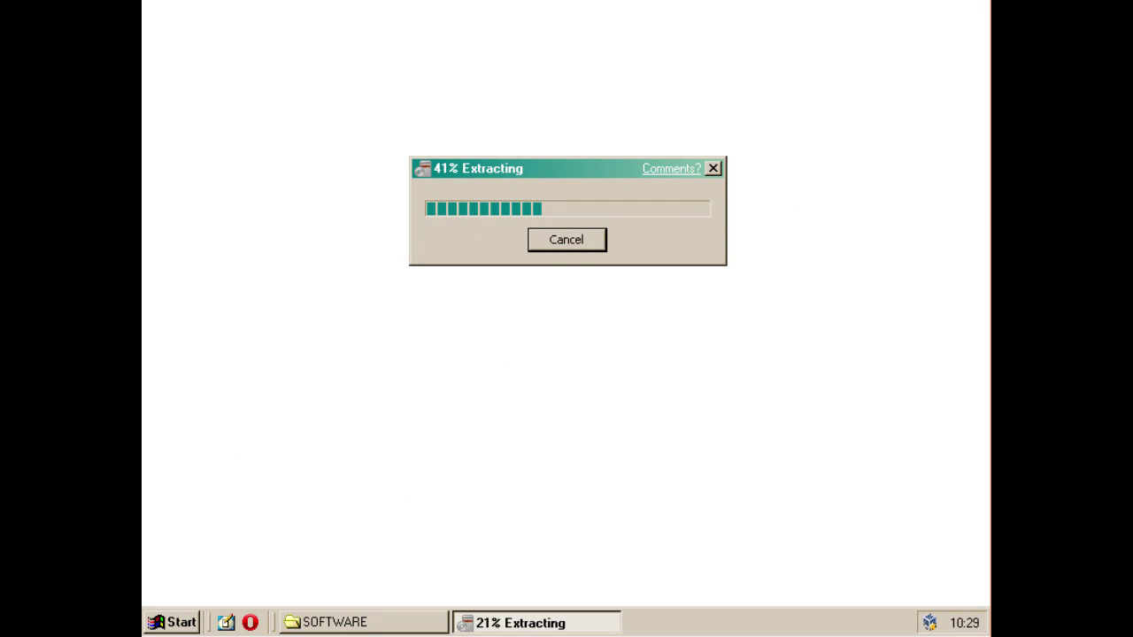